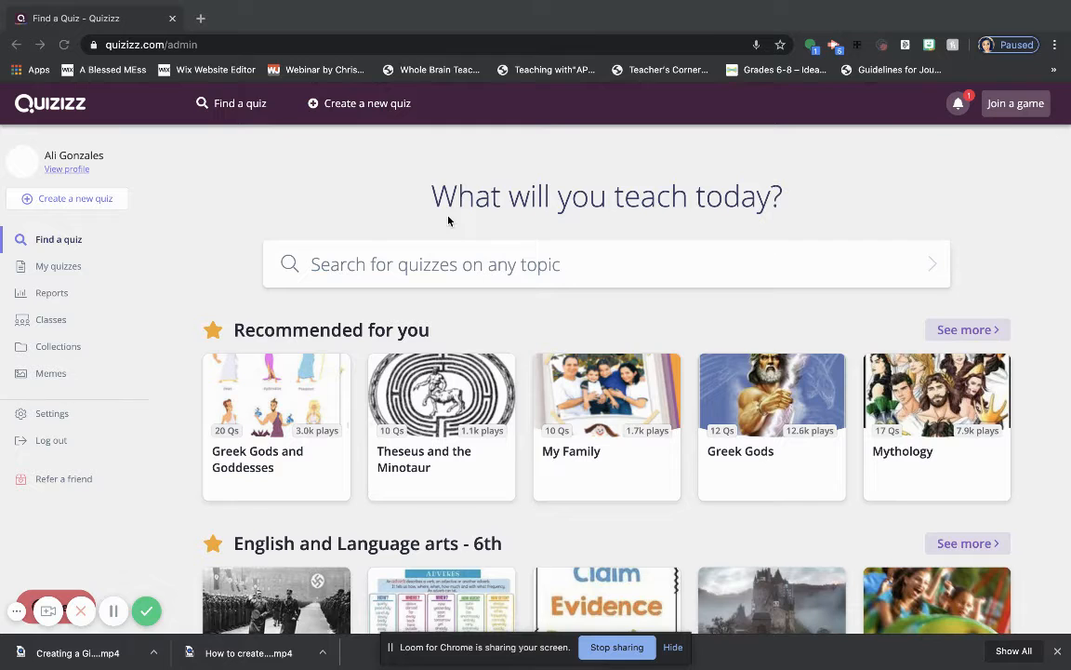
Step: Create a new quiz named "Figurative Language" for the "English and Language arts - 6th" class
left_click(99, 204)
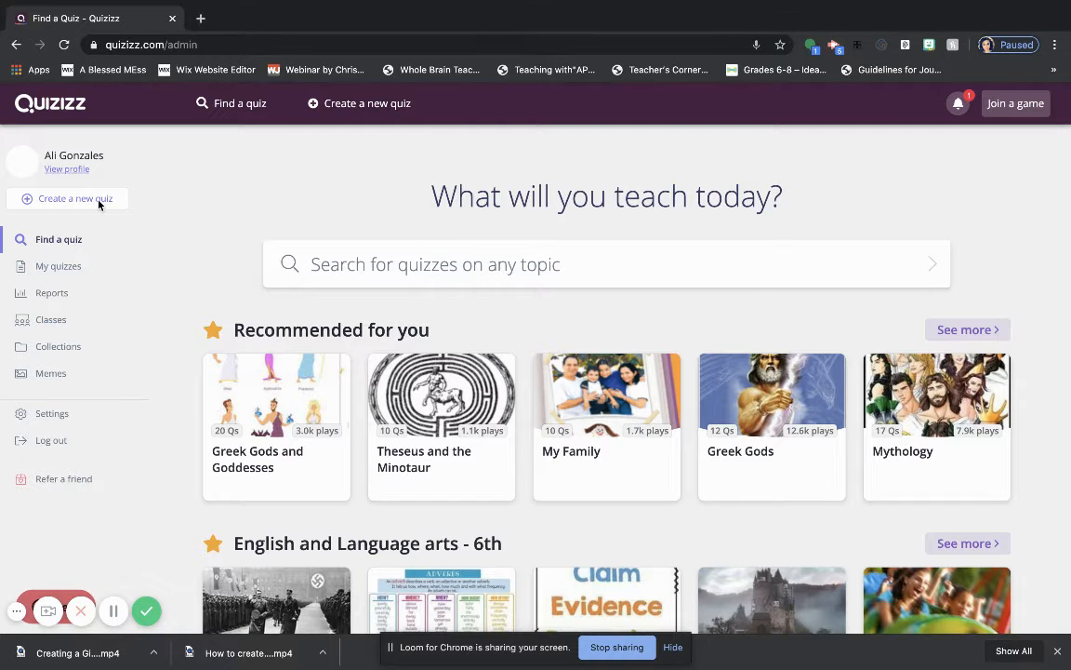
left_click(96, 203)
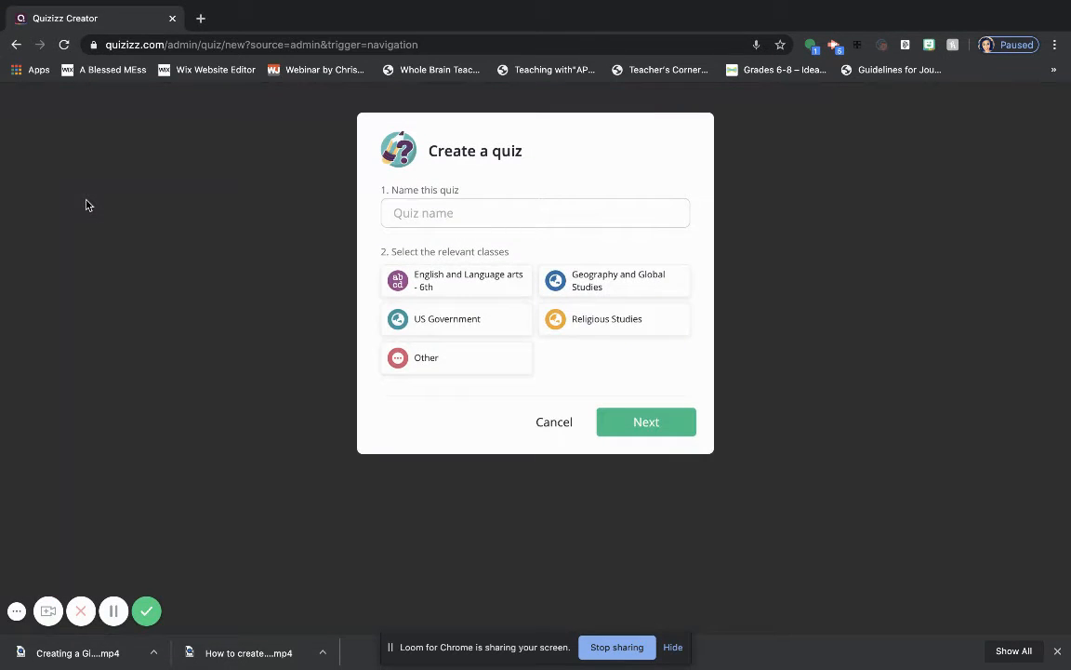
left_click(398, 215)
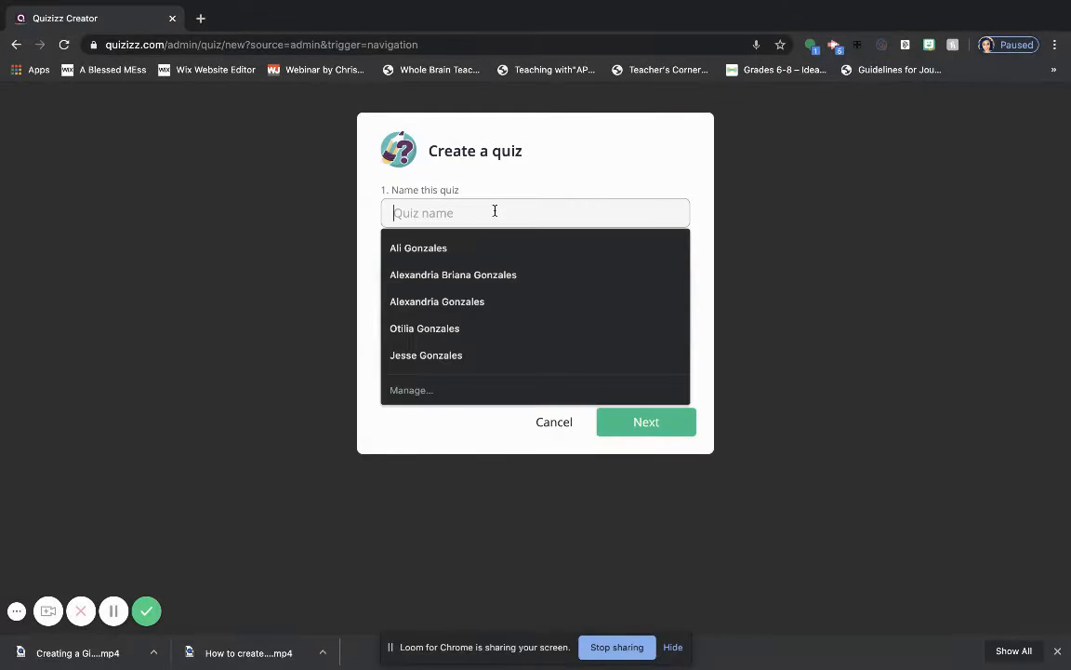
type("Figur")
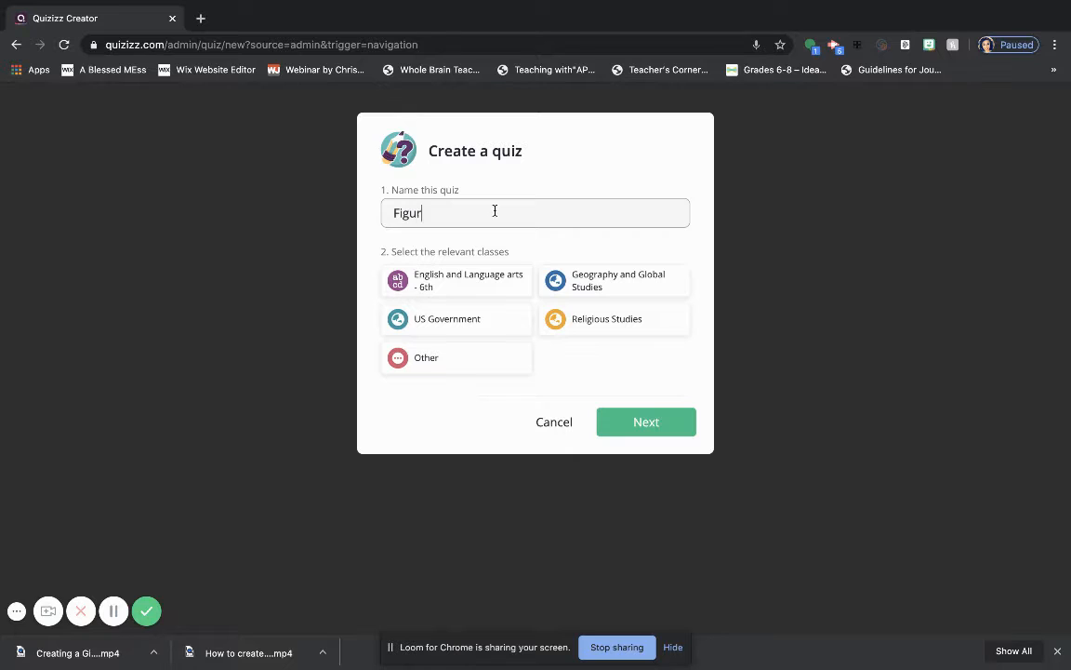
type("ative Language")
left_click(486, 289)
left_click(648, 424)
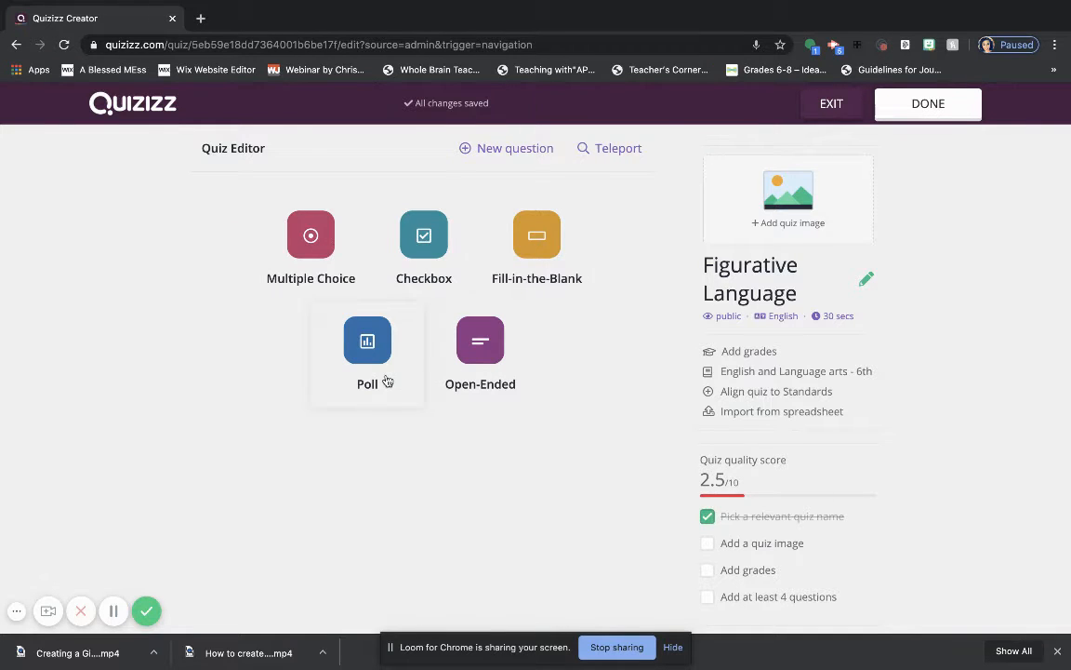
Step: Add a multiple-choice question whose first line reads "What is this sentence an example of -"
left_click(330, 232)
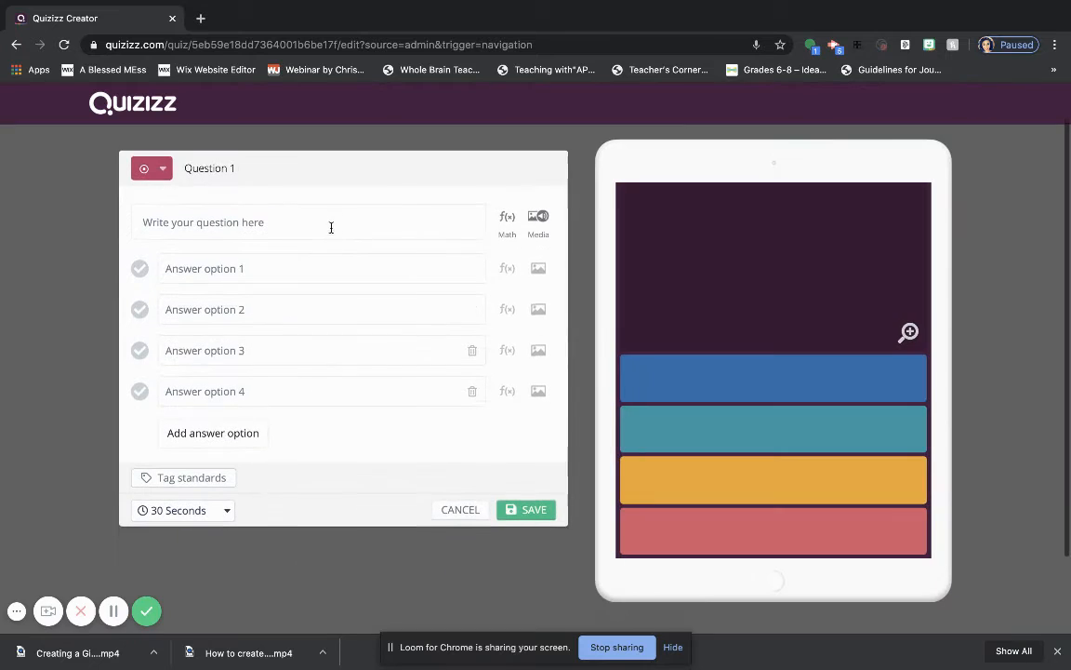
left_click(314, 214)
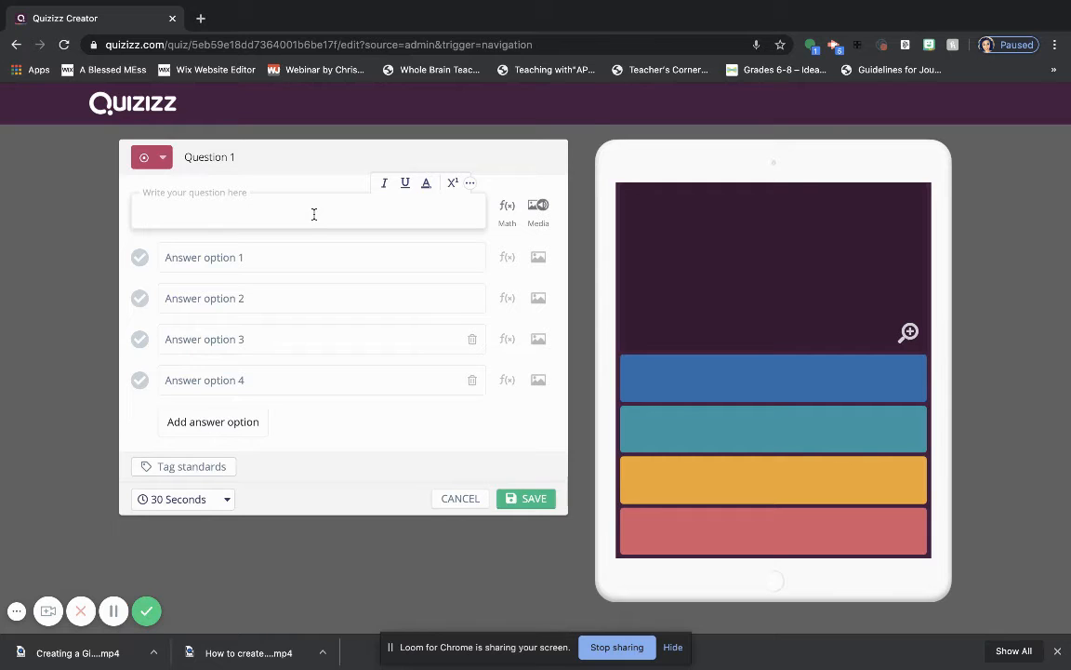
type("What is ")
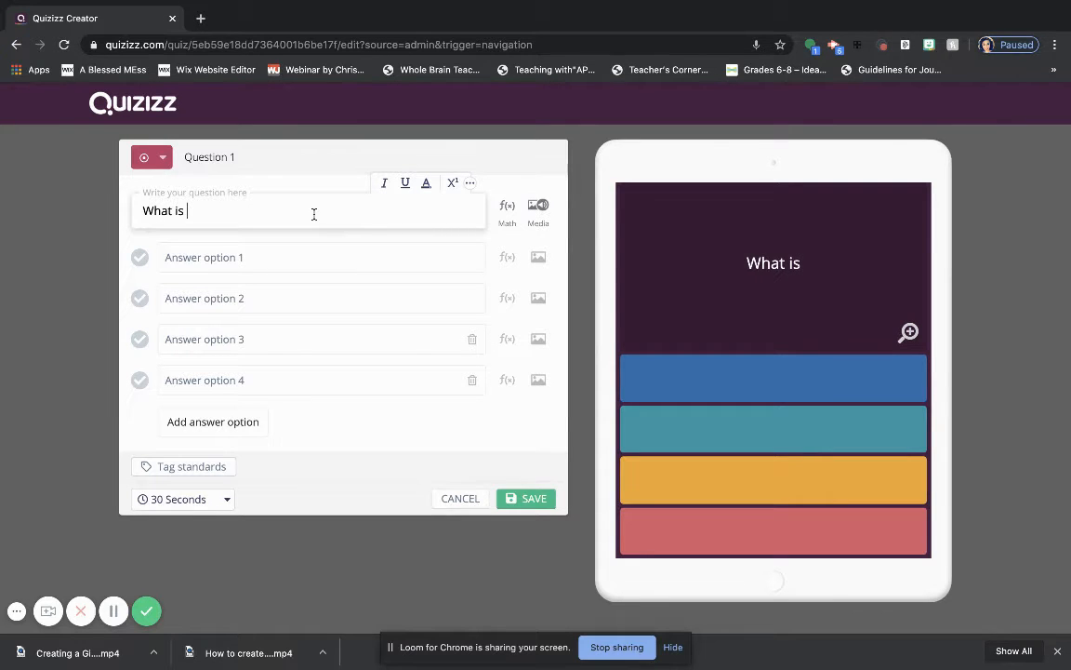
type("ths e")
key("BackSpace")
key("BackSpace")
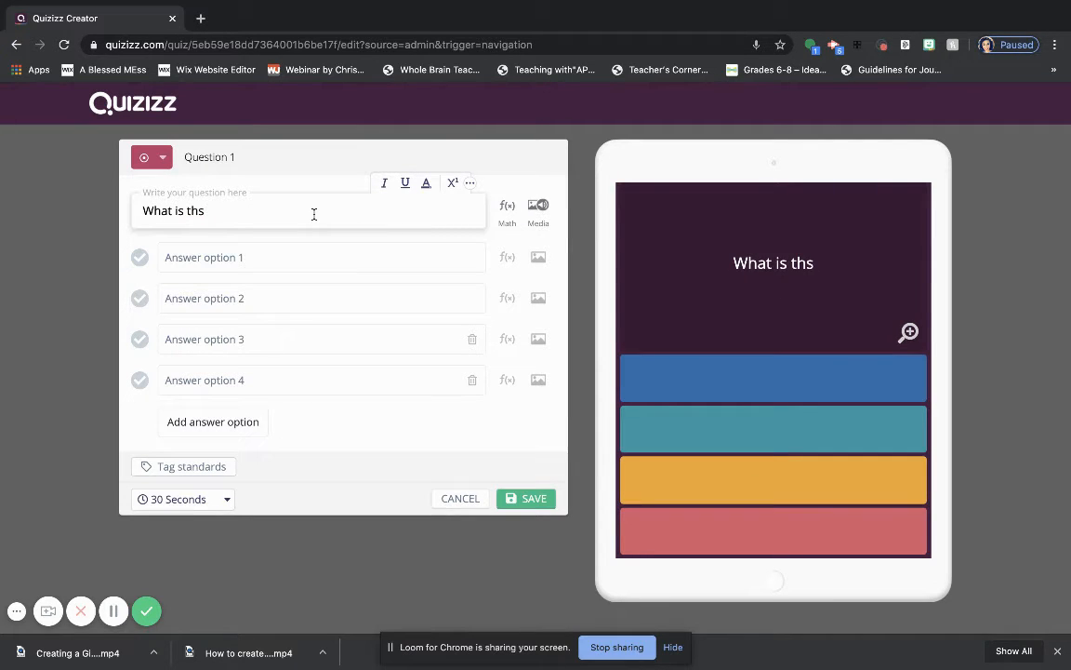
key("BackSpace")
type("is sente")
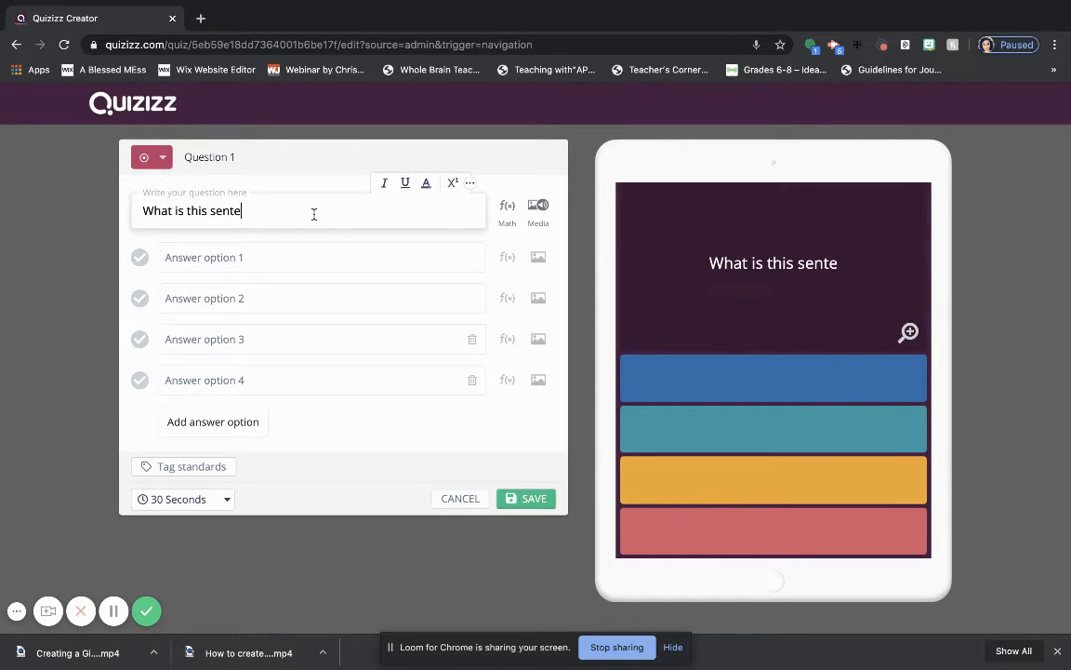
type("nce and")
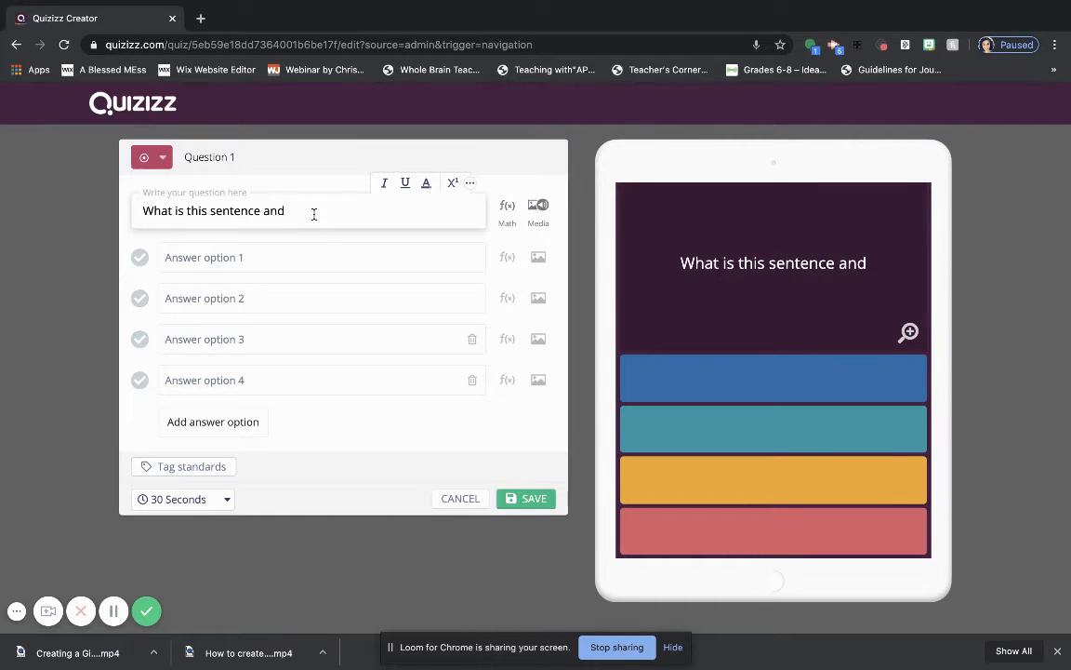
key("BackSpace")
type("example of")
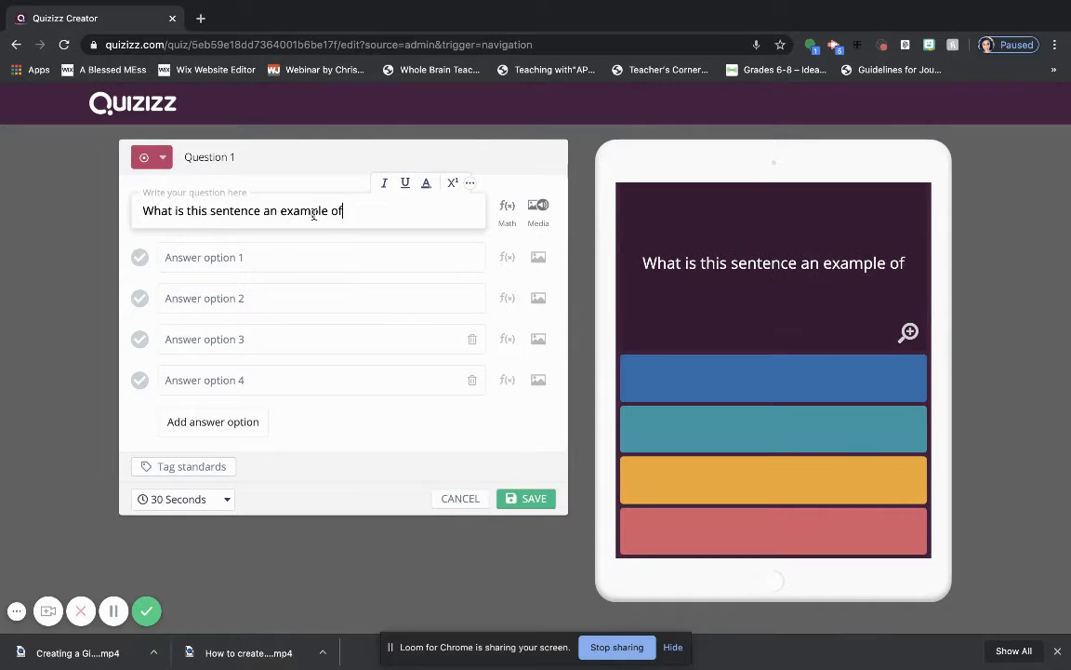
type(" -")
key("Tab")
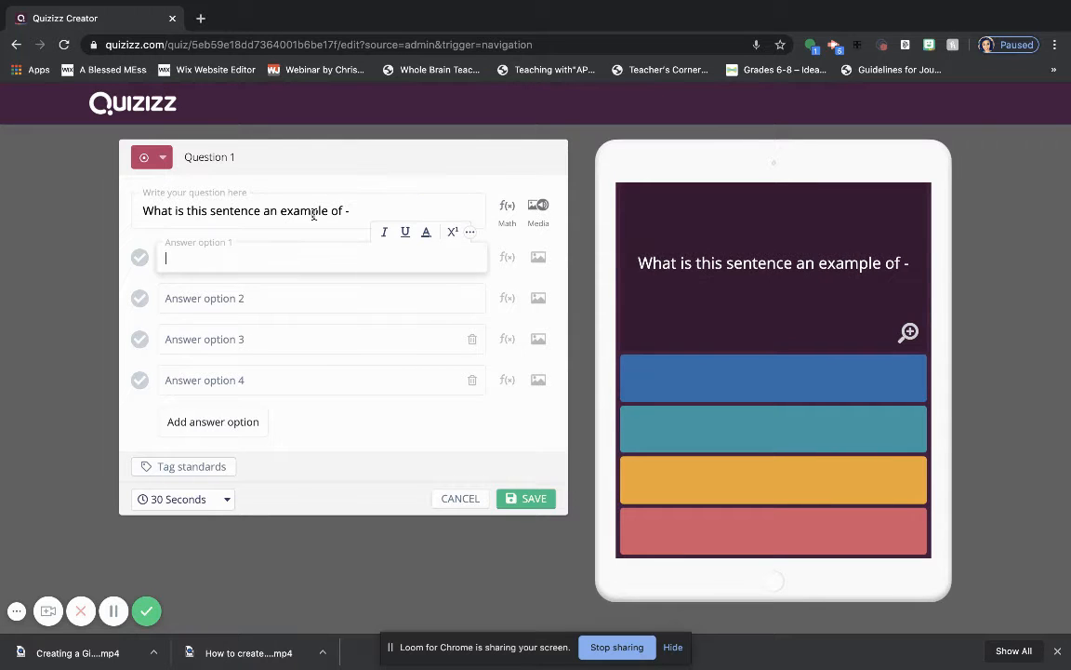
Step: Add a second line to the question text reading "The dog moved quieter than a mouse."
key("Return")
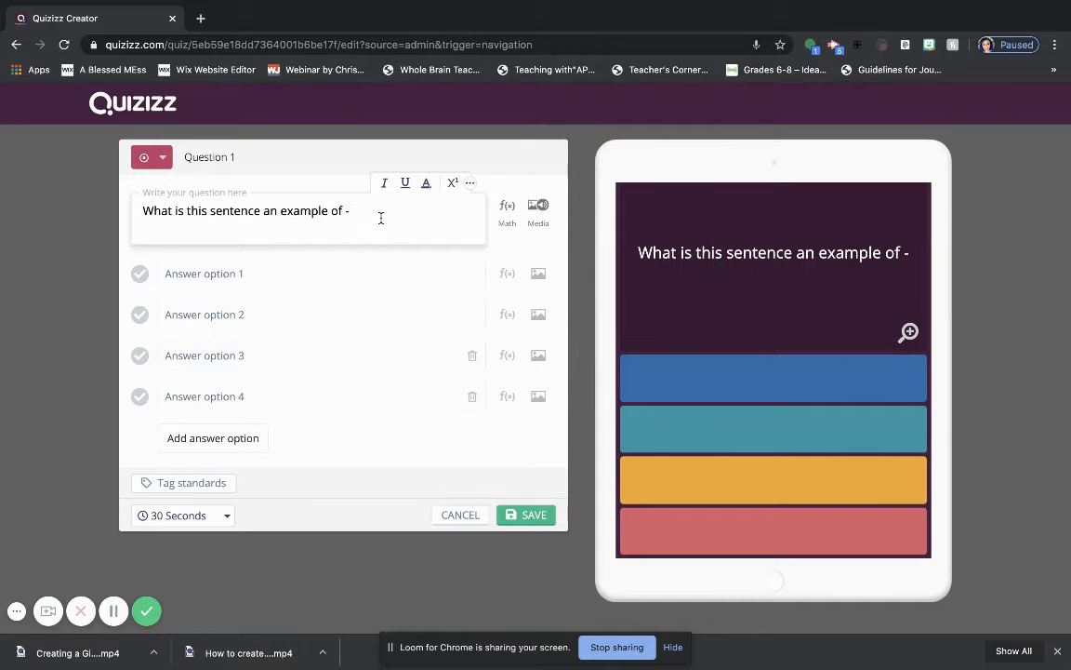
type("The dog w")
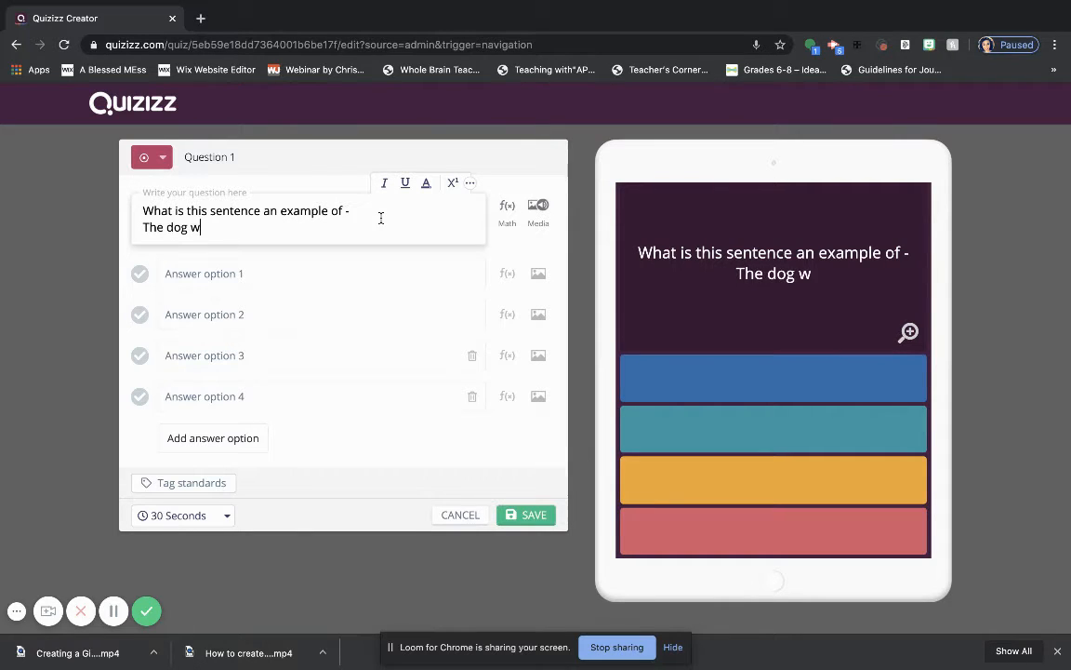
key("BackSpace")
type("moved")
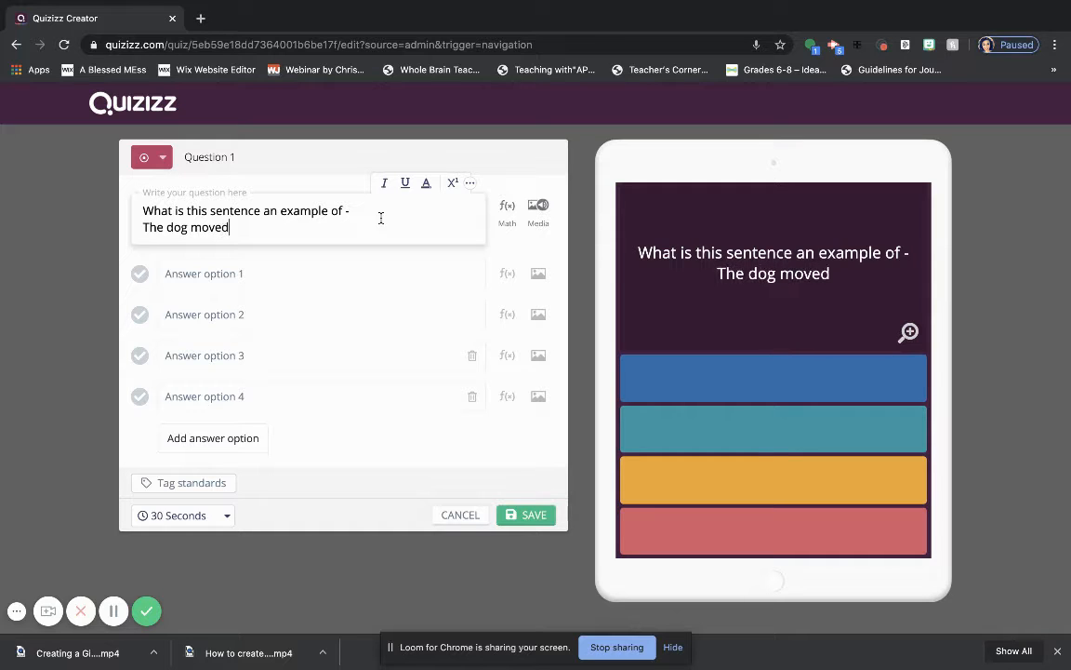
type(" quie")
key("BackSpace")
type("etre")
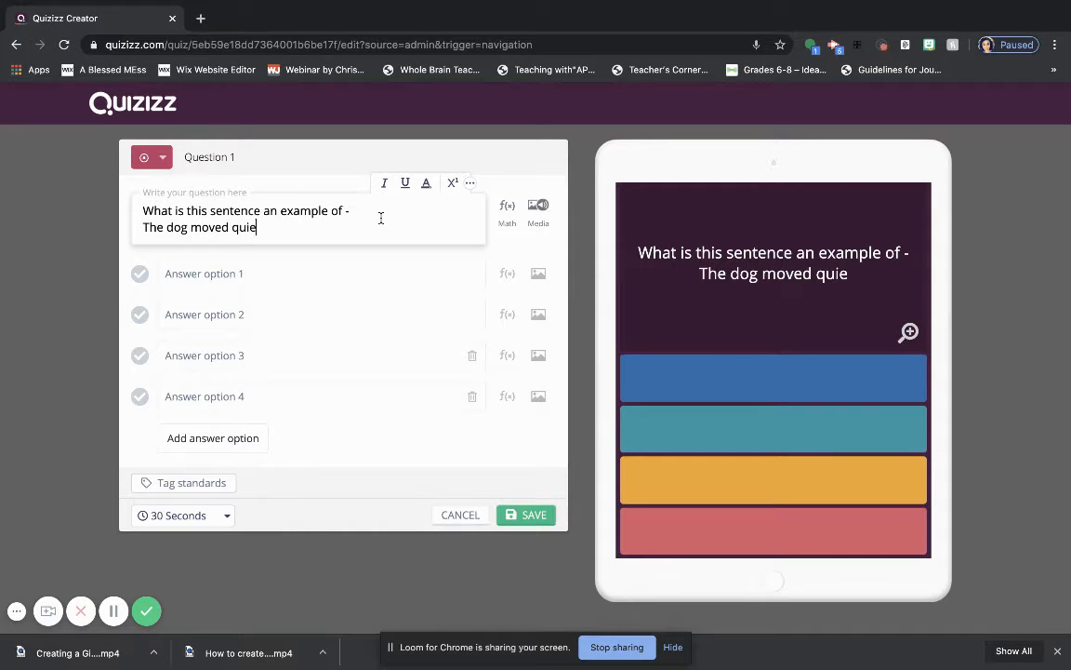
key("BackSpace")
key("BackSpace")
type("er th")
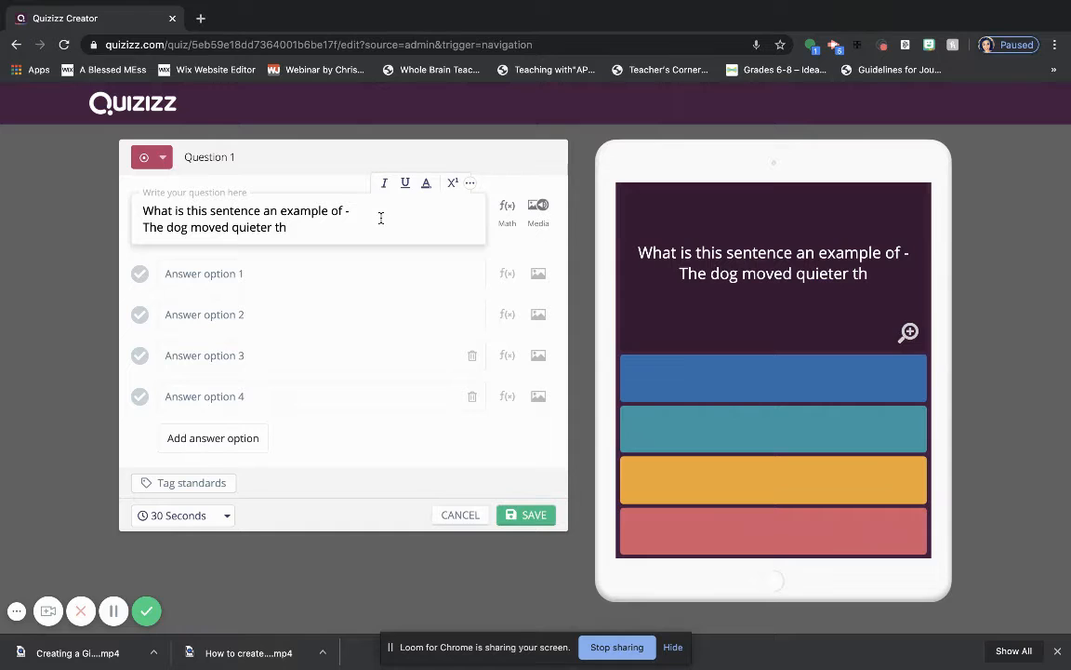
type("an a mo")
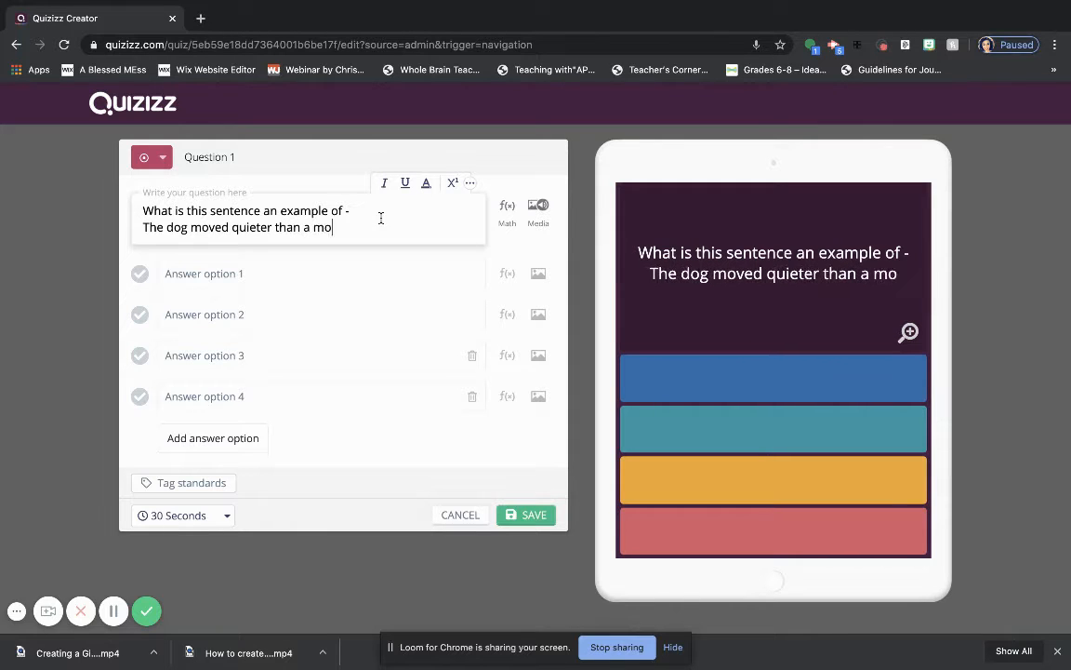
type("use.")
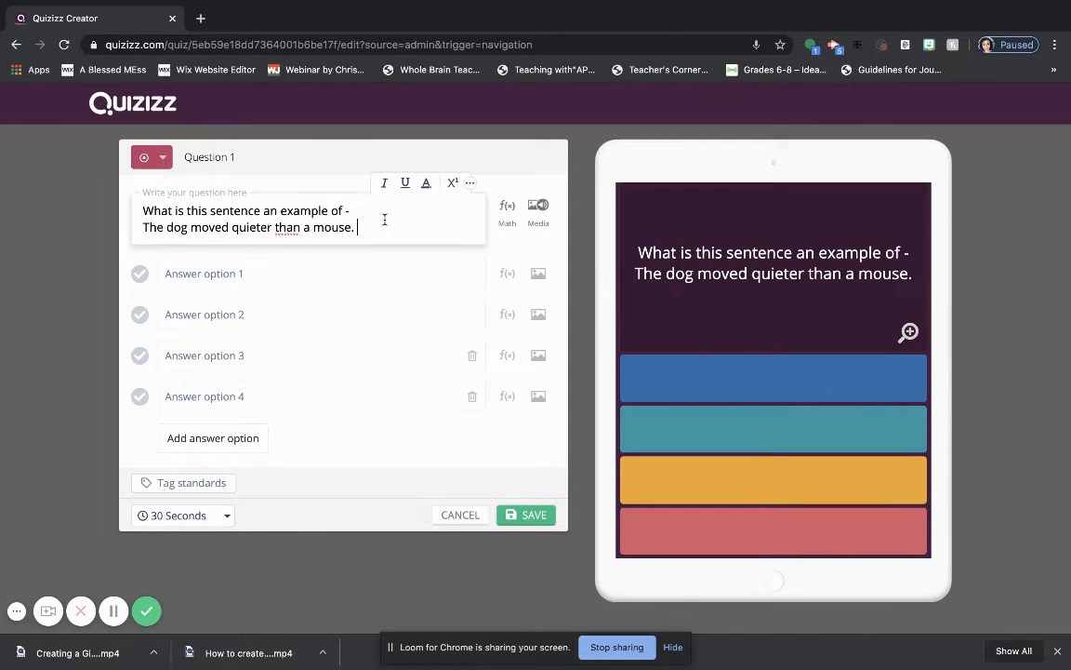
Step: Check the spelling suggestions for "than" in the question's second line and change the word to "then"
right_click(286, 231)
left_click(224, 250)
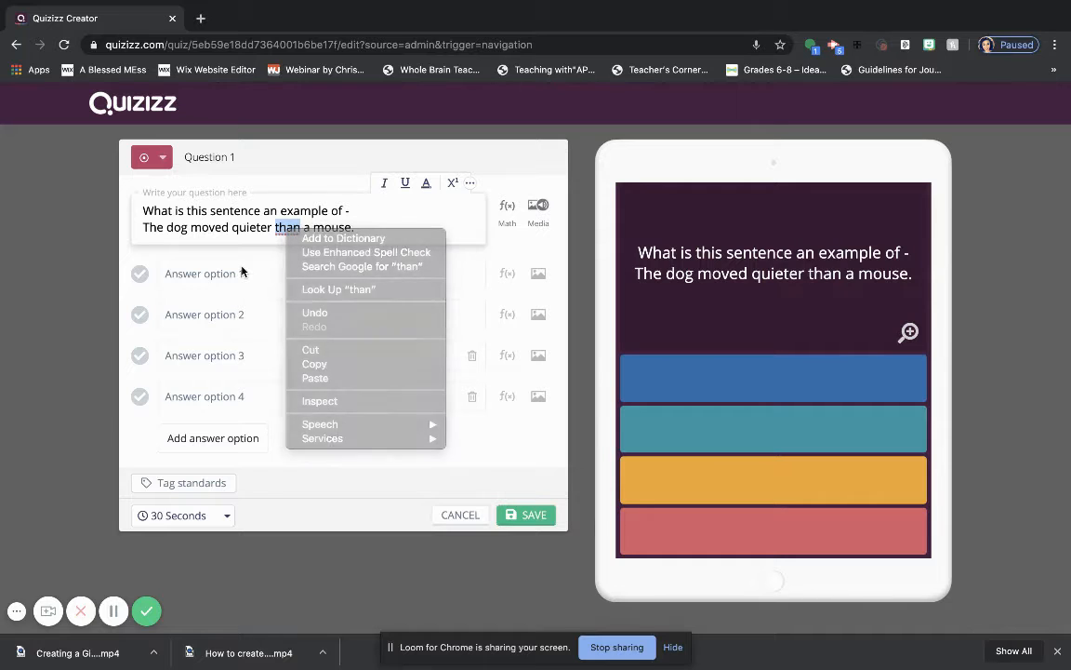
left_click(242, 267)
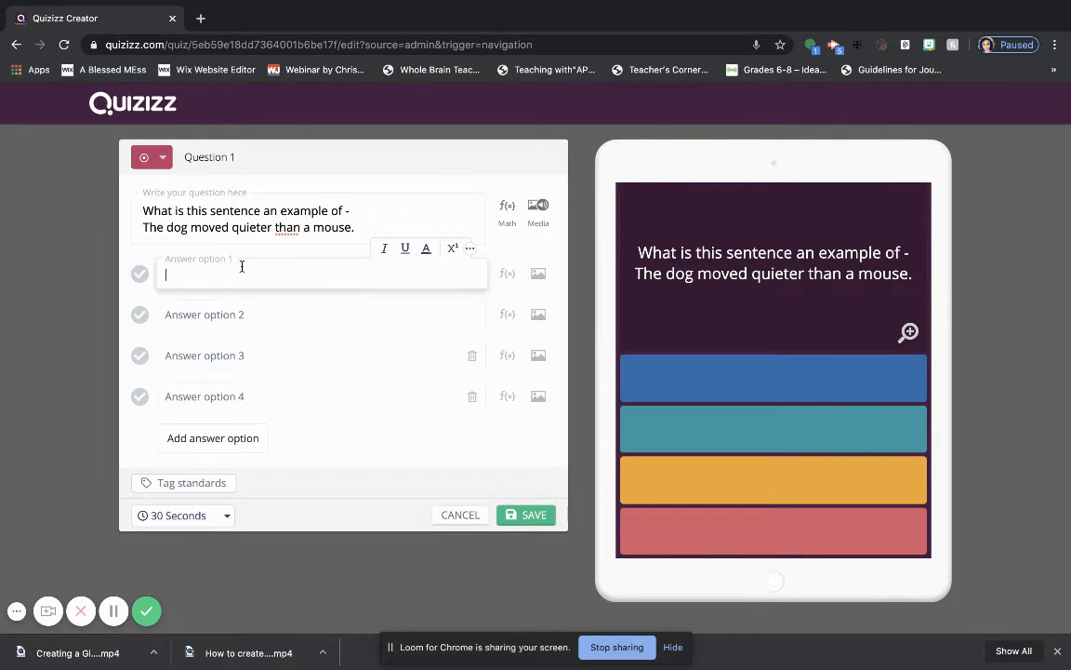
left_click(293, 228)
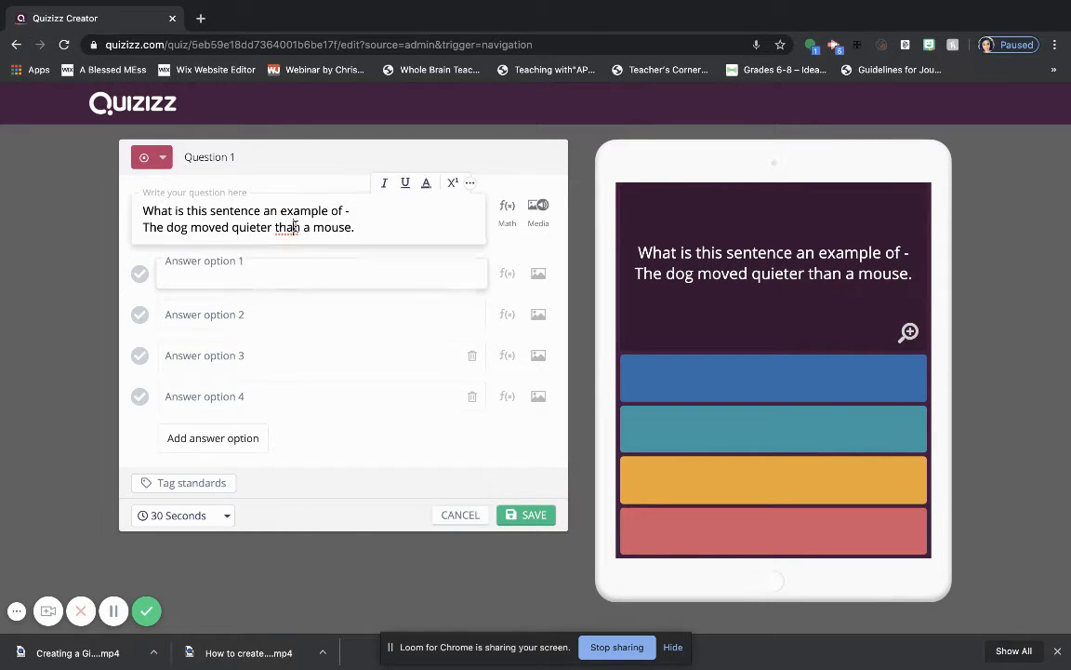
key("BackSpace")
type("3")
key("BackSpace")
type("e")
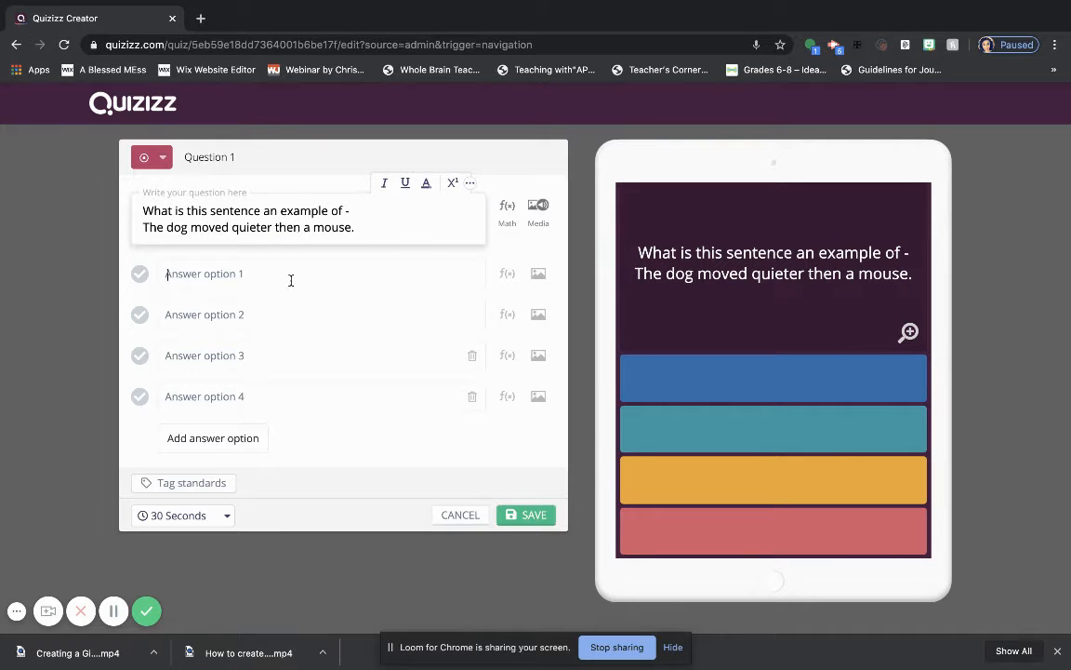
Step: Fill in the four answer options in order as Simile, Metaphor, Hyperbole and Alliteration
left_click(291, 280)
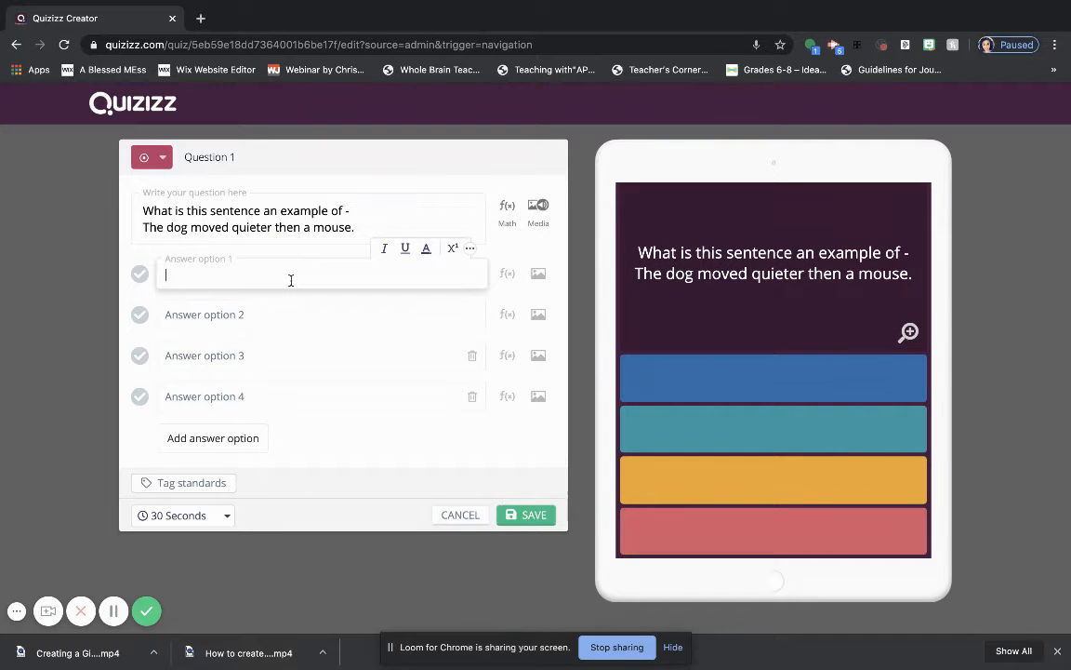
type("Simile")
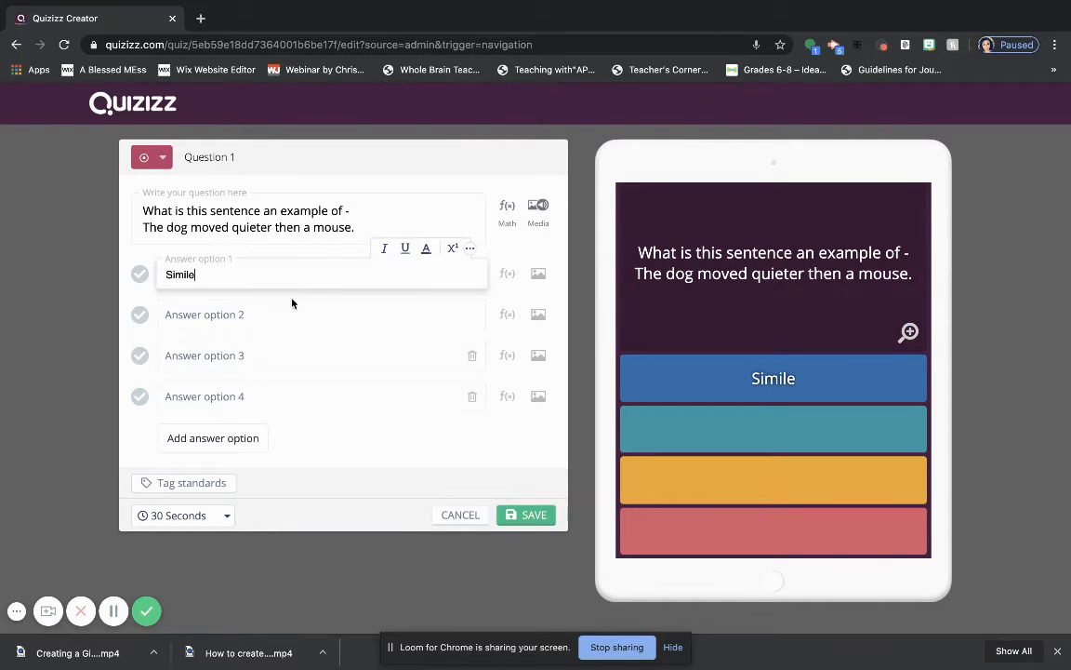
left_click(292, 317)
type("Metapho")
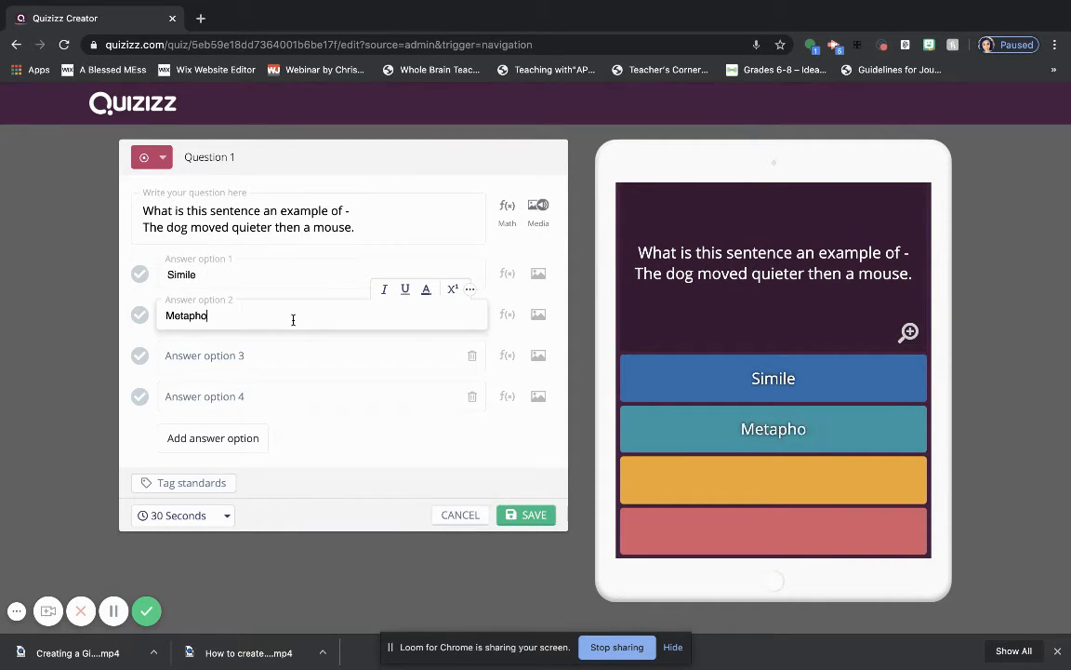
type("r")
left_click(282, 359)
type("Hype")
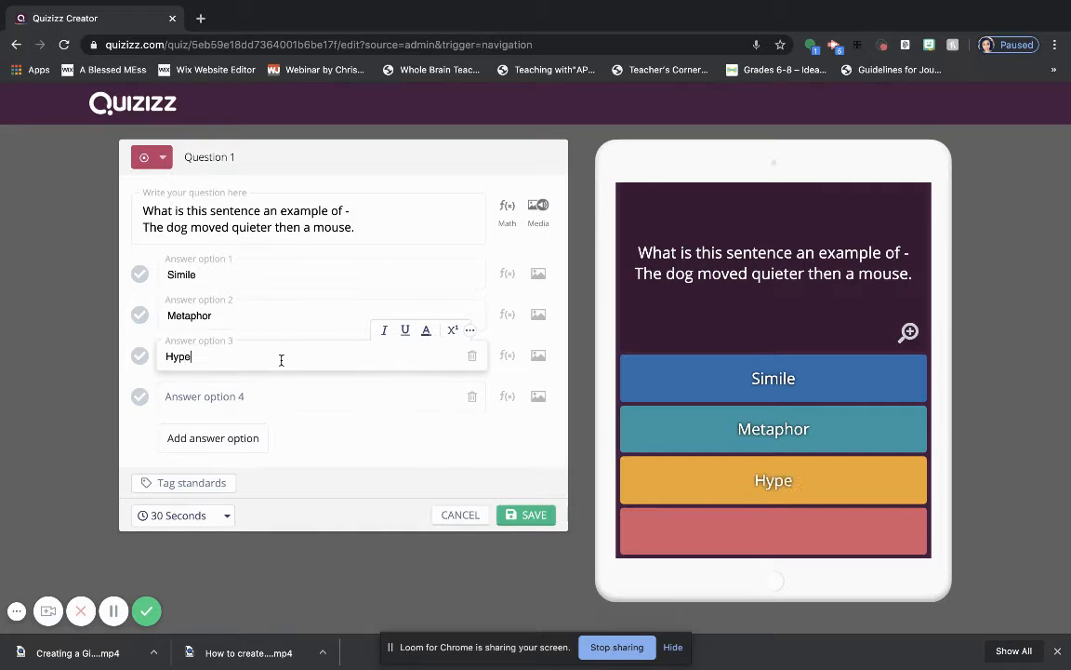
type("rbole")
left_click(280, 397)
type("Al")
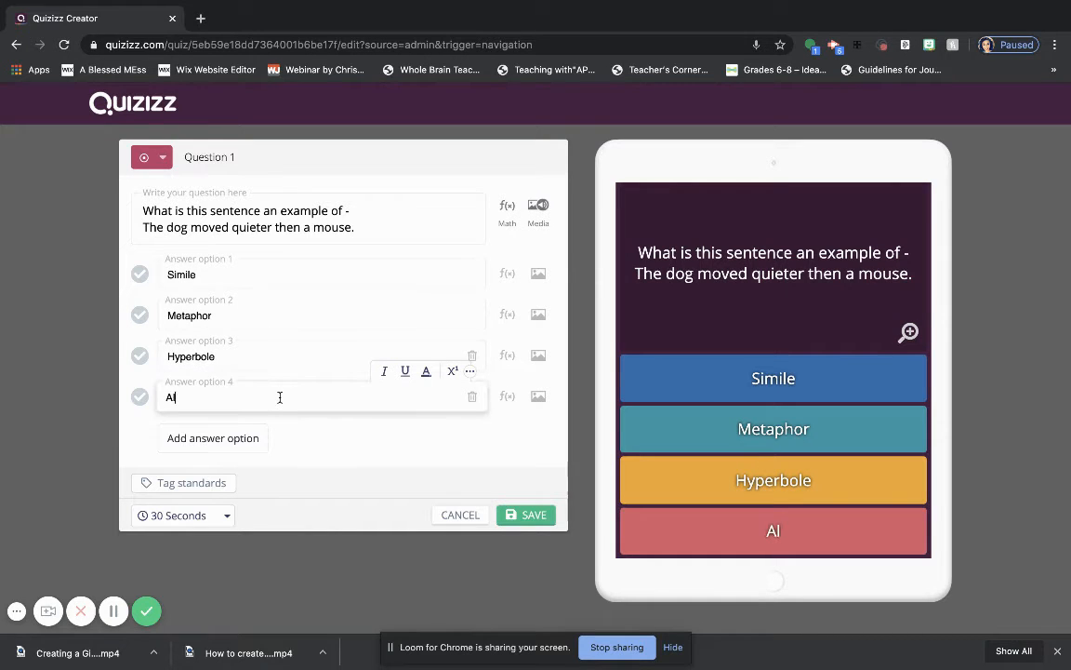
type("literation")
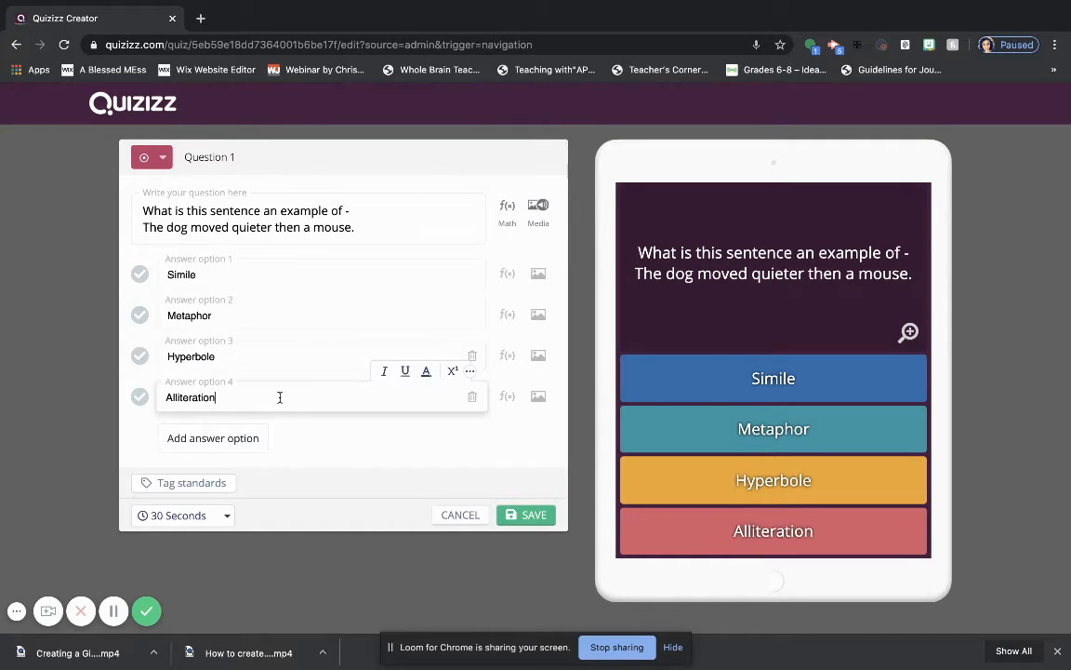
Step: Mark Metaphor as the correct answer and set the question's time limit to 60 Seconds
left_click(141, 315)
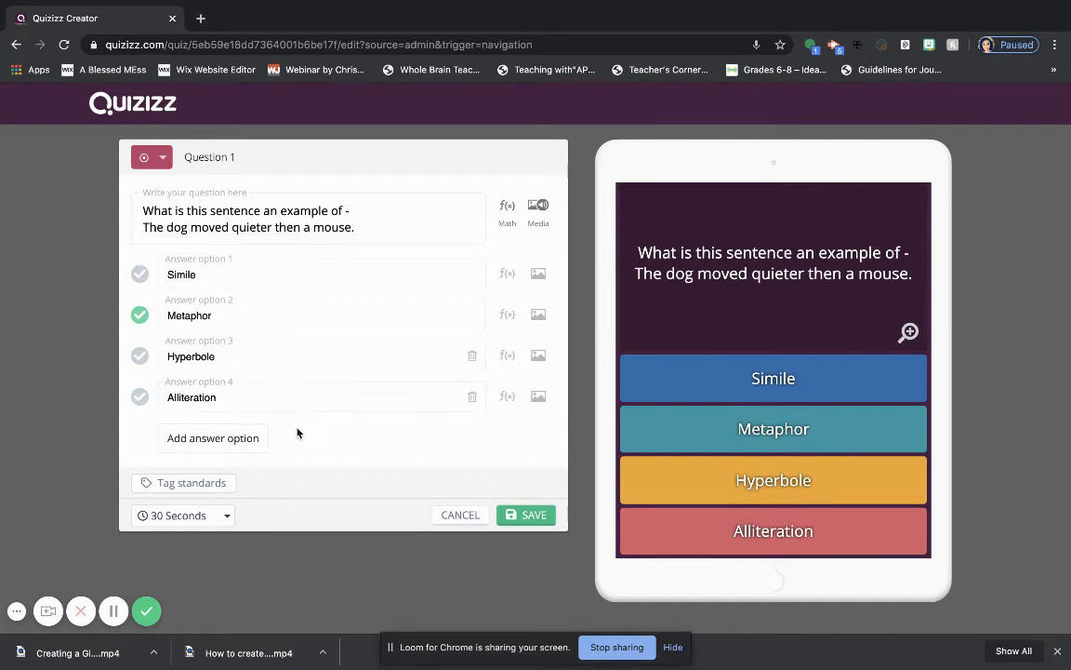
left_click(224, 517)
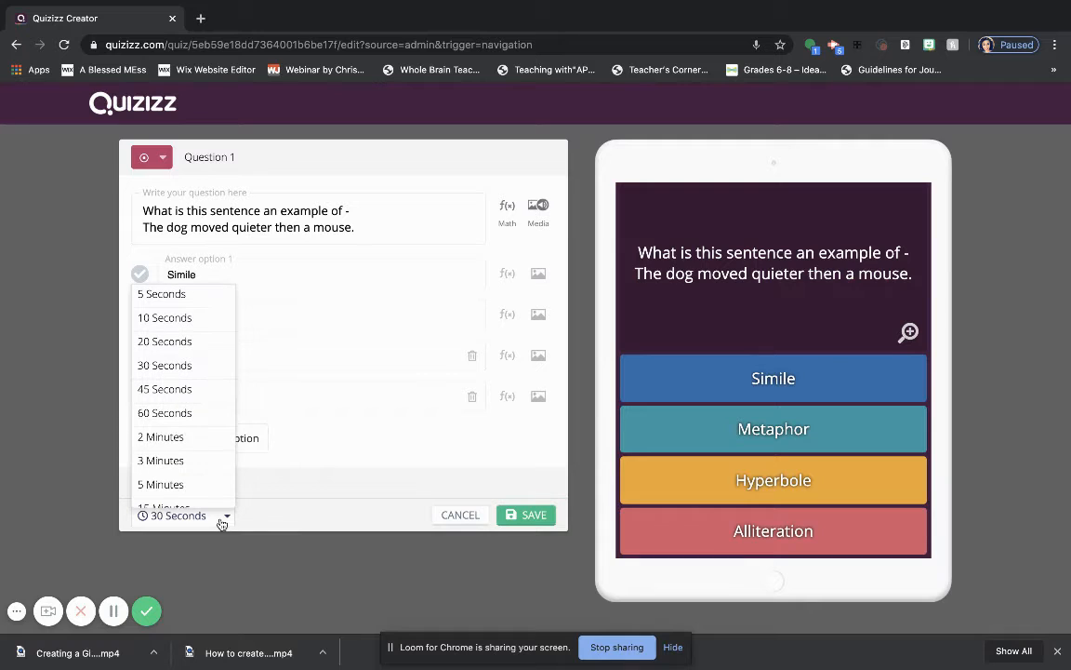
left_click(209, 415)
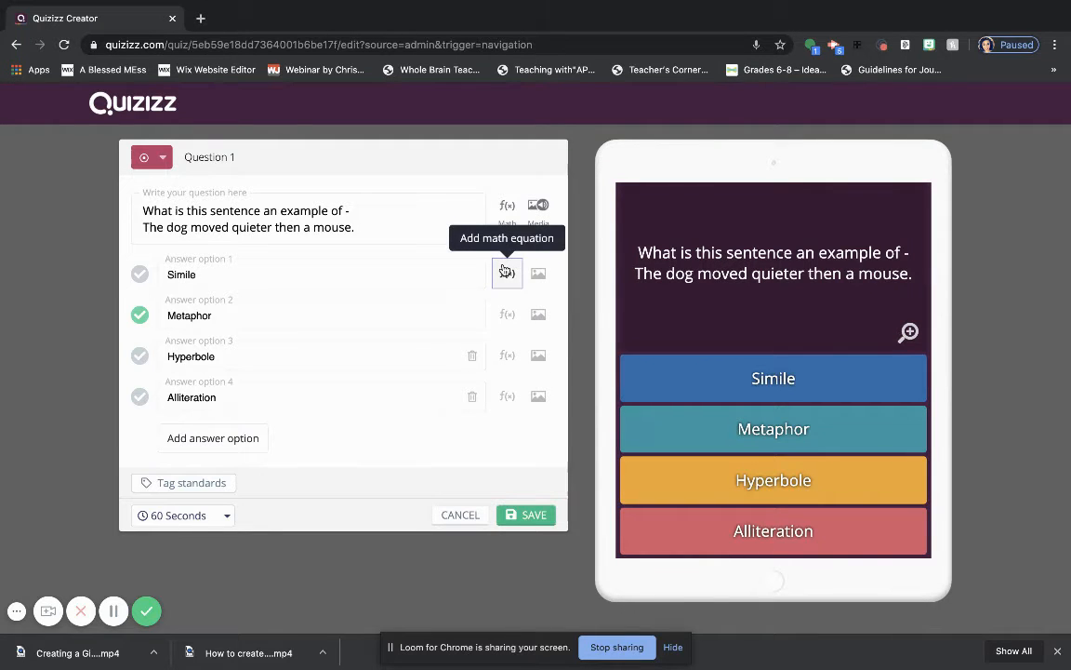
Step: View the equation editor for the first answer option and close it without inserting anything
left_click(506, 270)
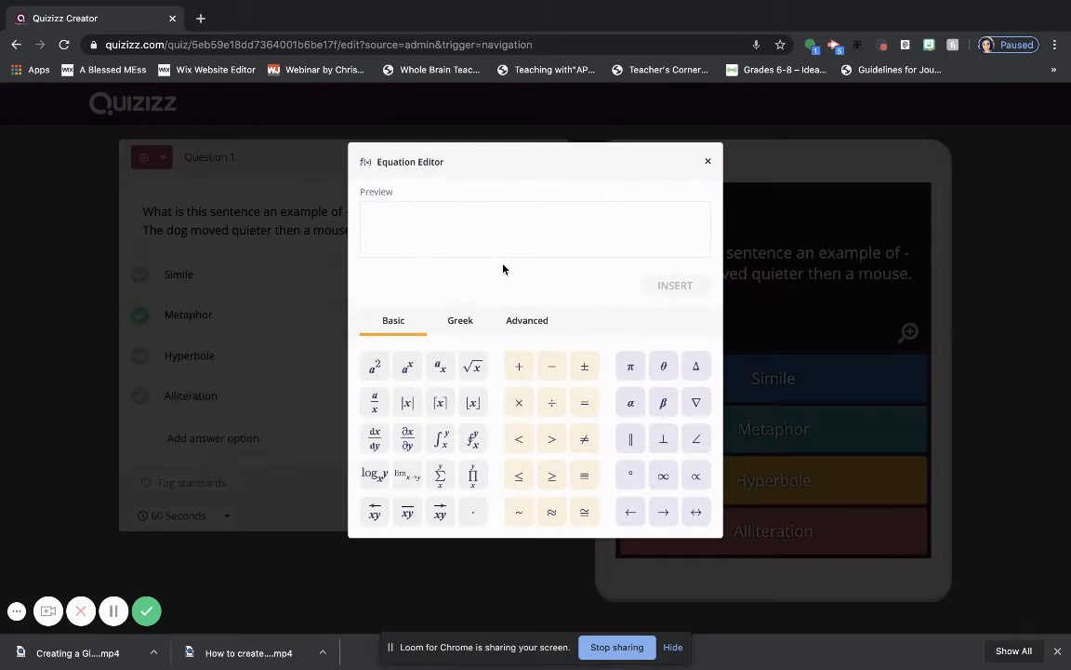
left_click(709, 159)
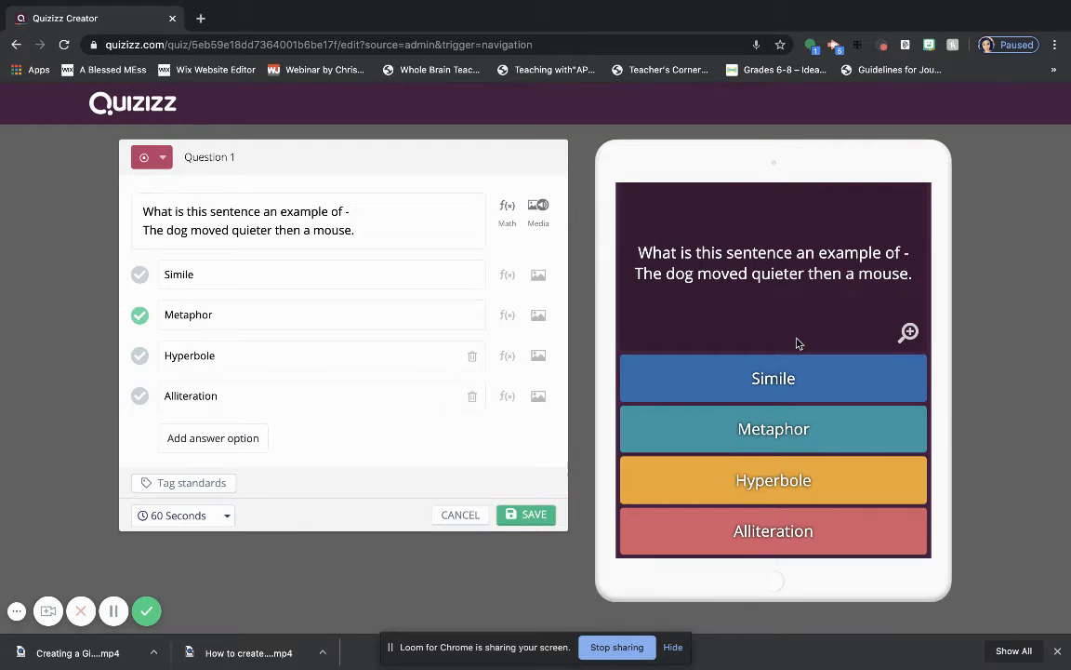
Step: Save the first question and add a multiple-choice question reading "Which is not a type of figurative language?"
left_click(527, 516)
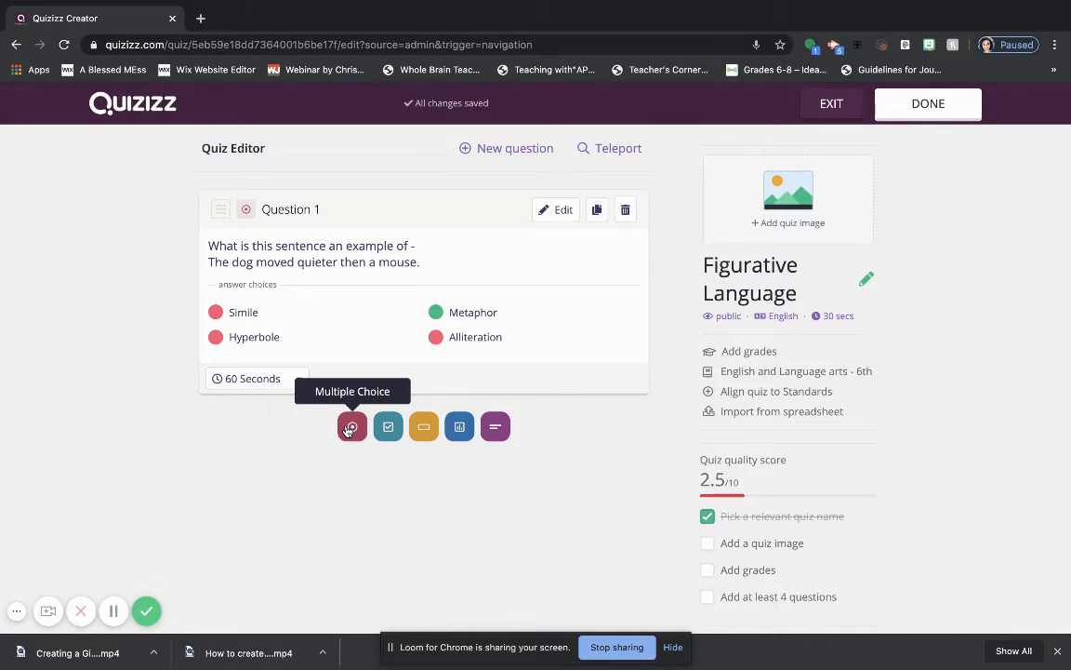
left_click(351, 426)
left_click(383, 214)
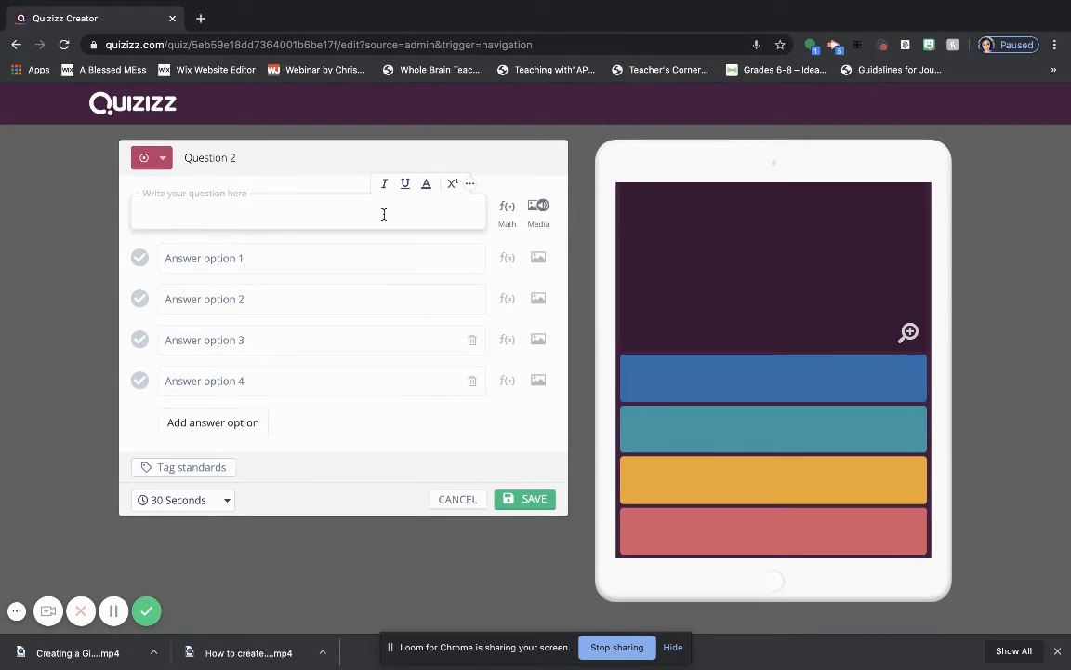
type("Which is ")
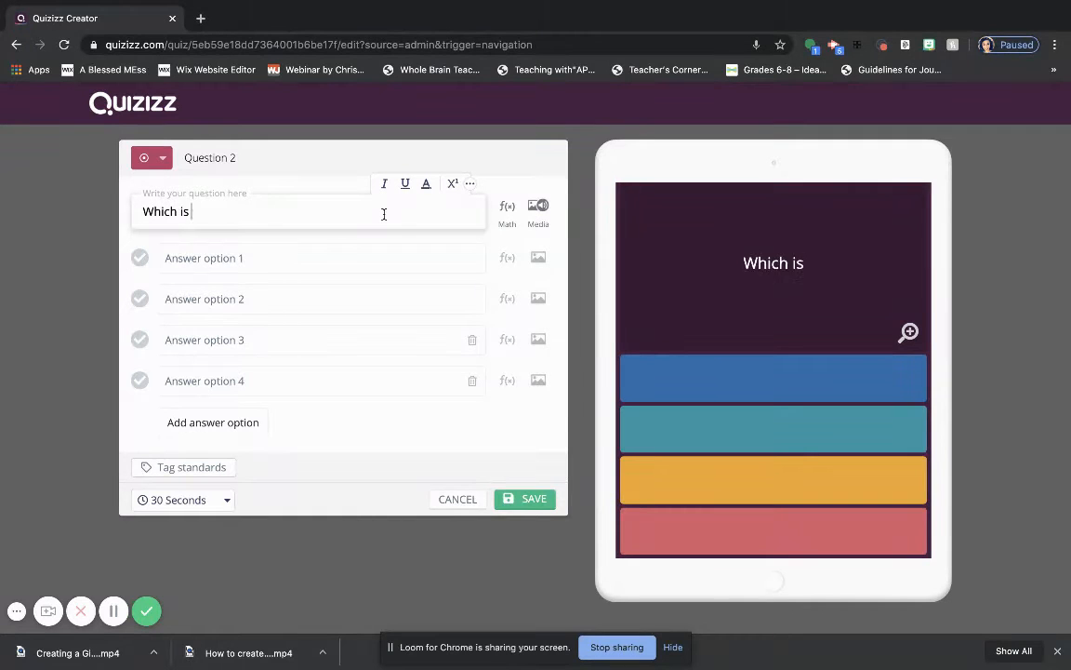
type("not a type ")
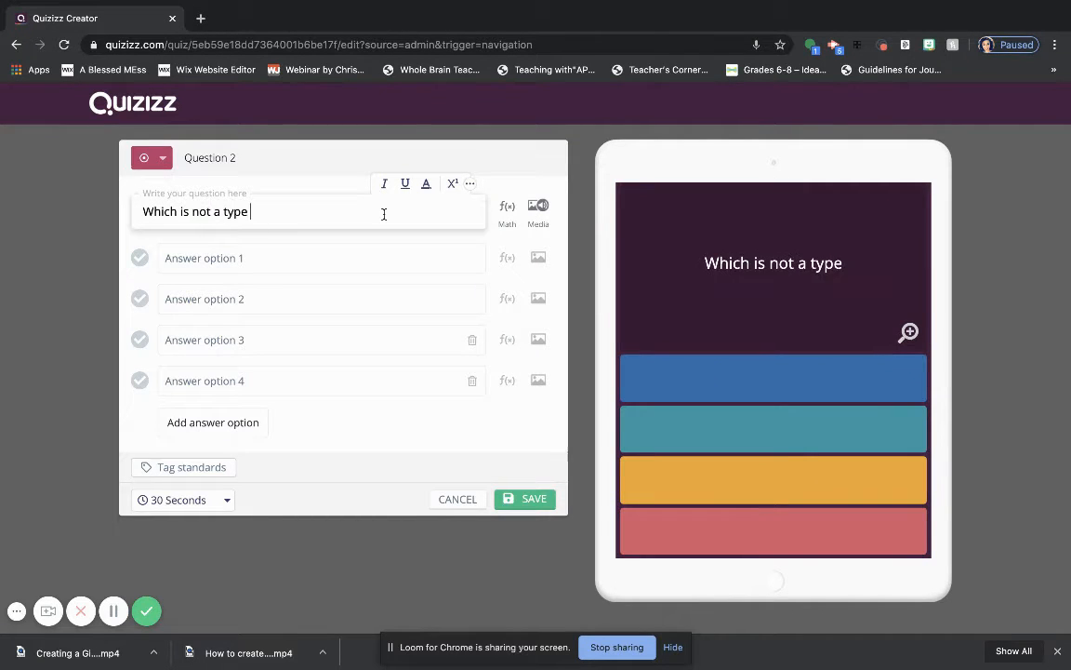
type("of figurat")
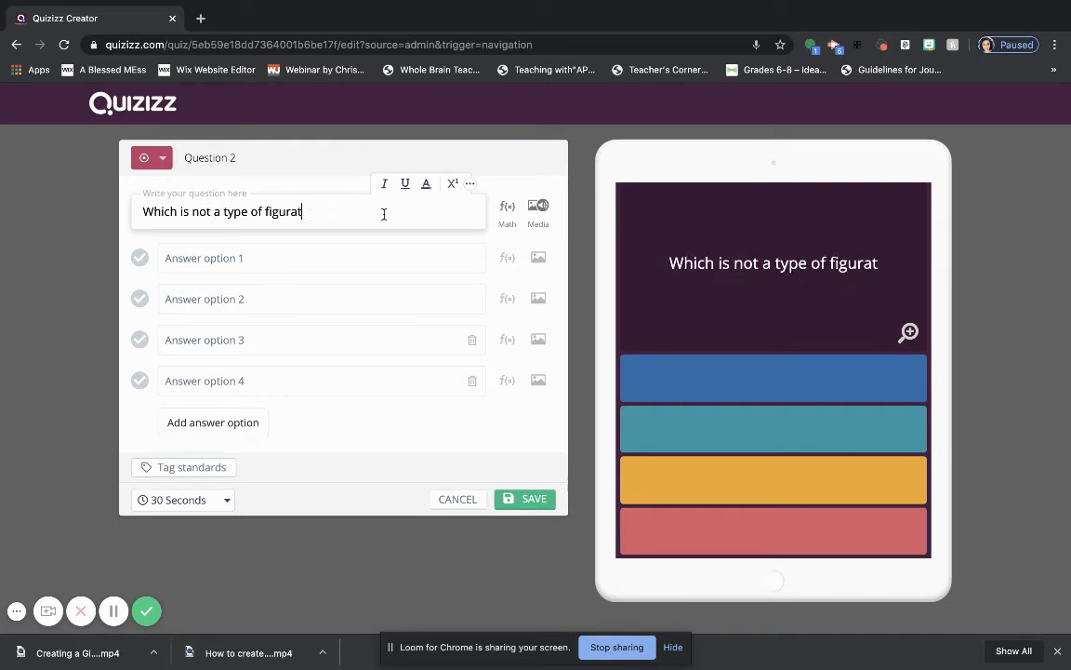
type("ive language?")
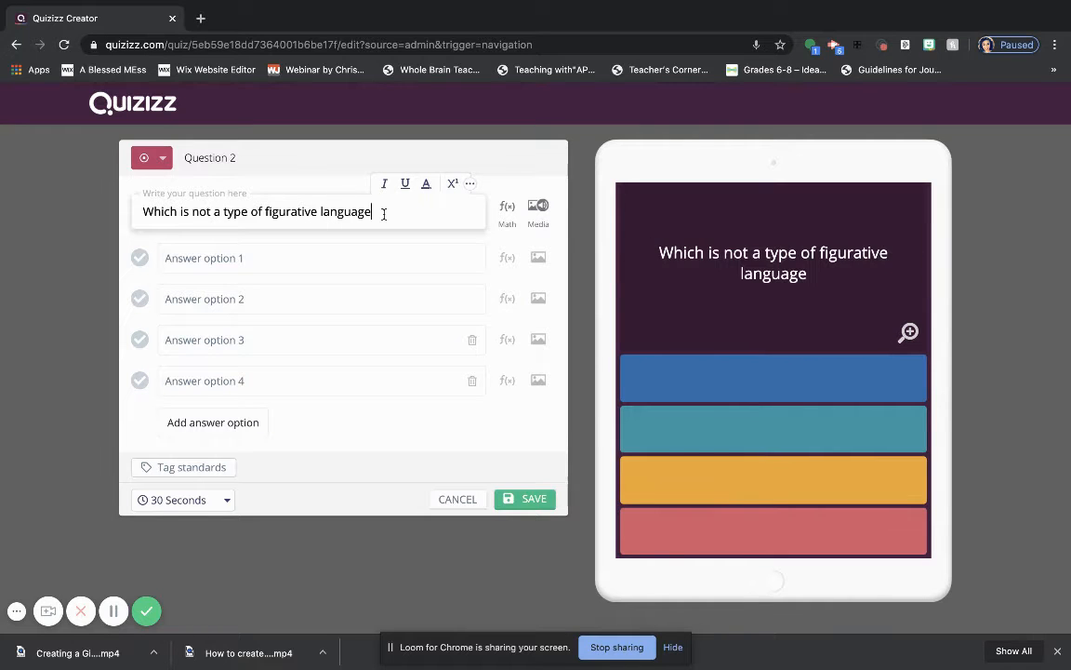
Step: Fill in the second question's four answer options in order as Irony, Idiom, Point of View and Allusion
left_click(257, 253)
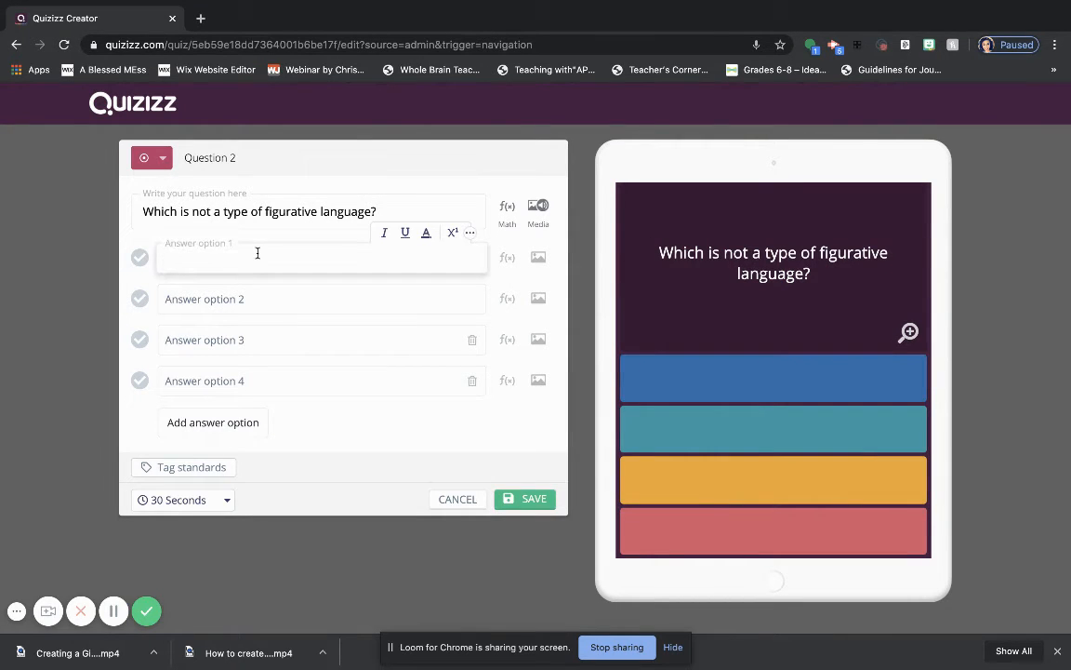
type("Irony")
left_click(240, 298)
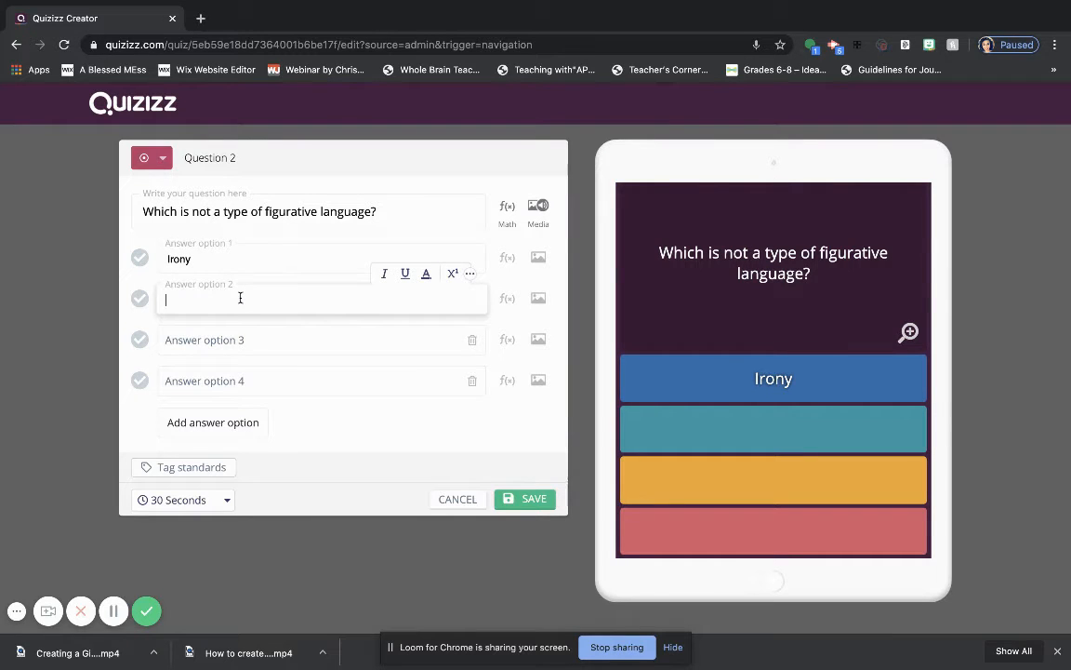
type("Idiom")
left_click(224, 340)
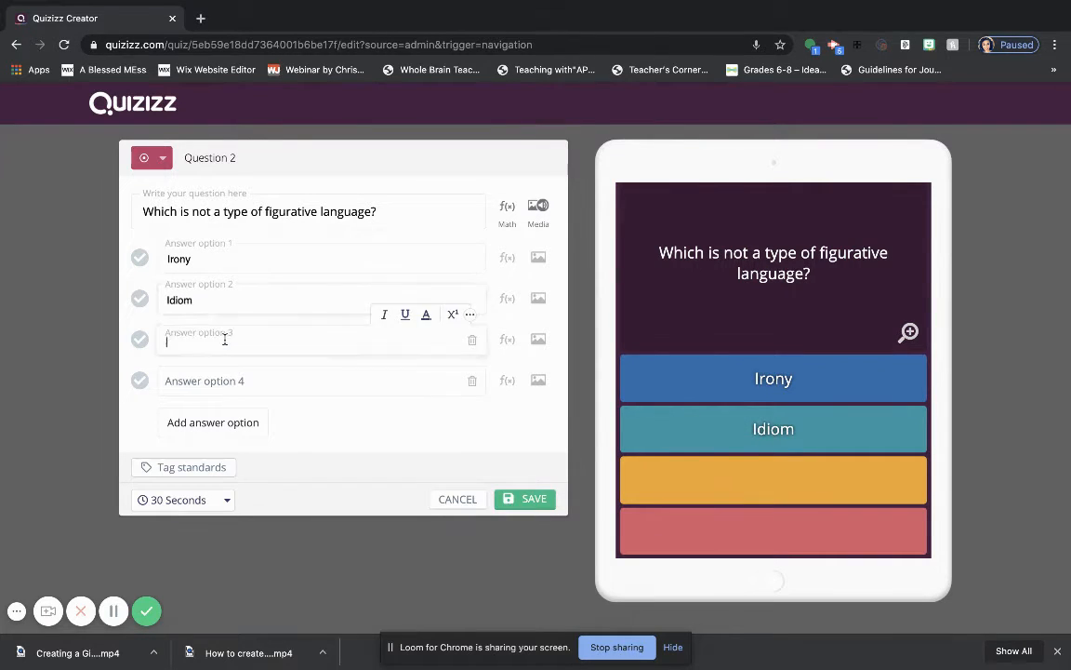
type("Point og ")
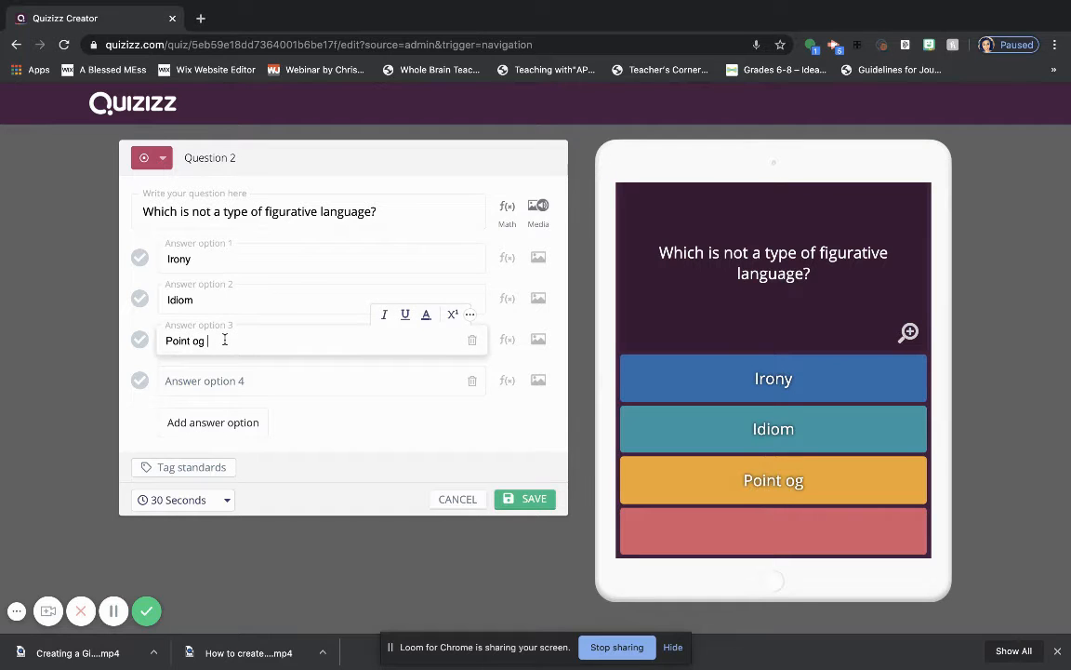
type("V")
key("BackSpace")
key("BackSpace")
key("BackSpace")
type("f View")
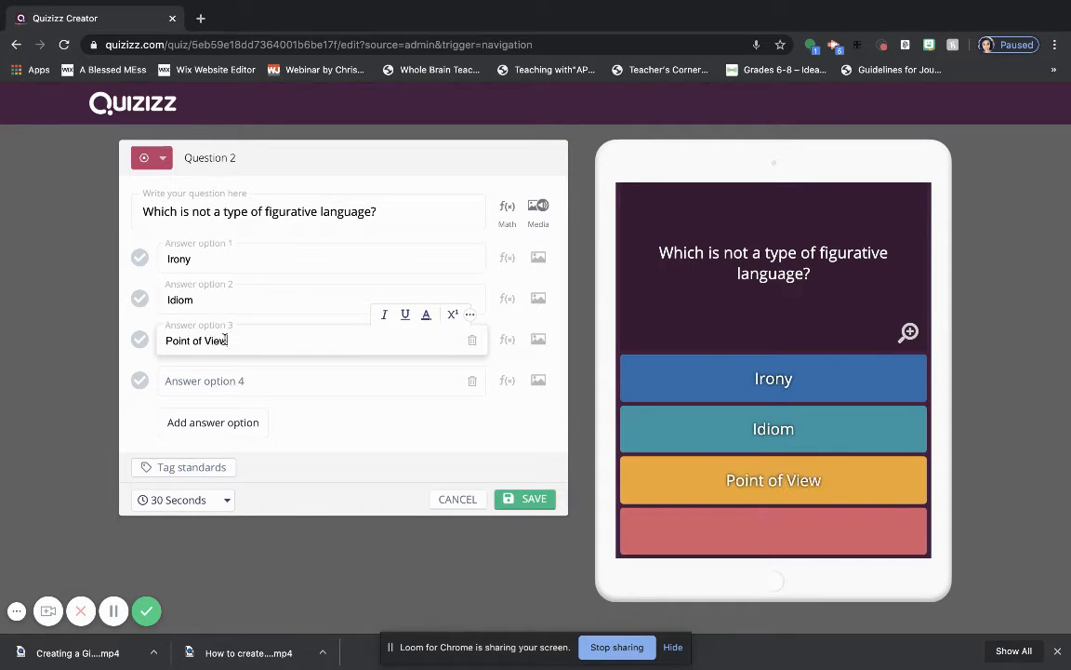
left_click(211, 380)
type("A")
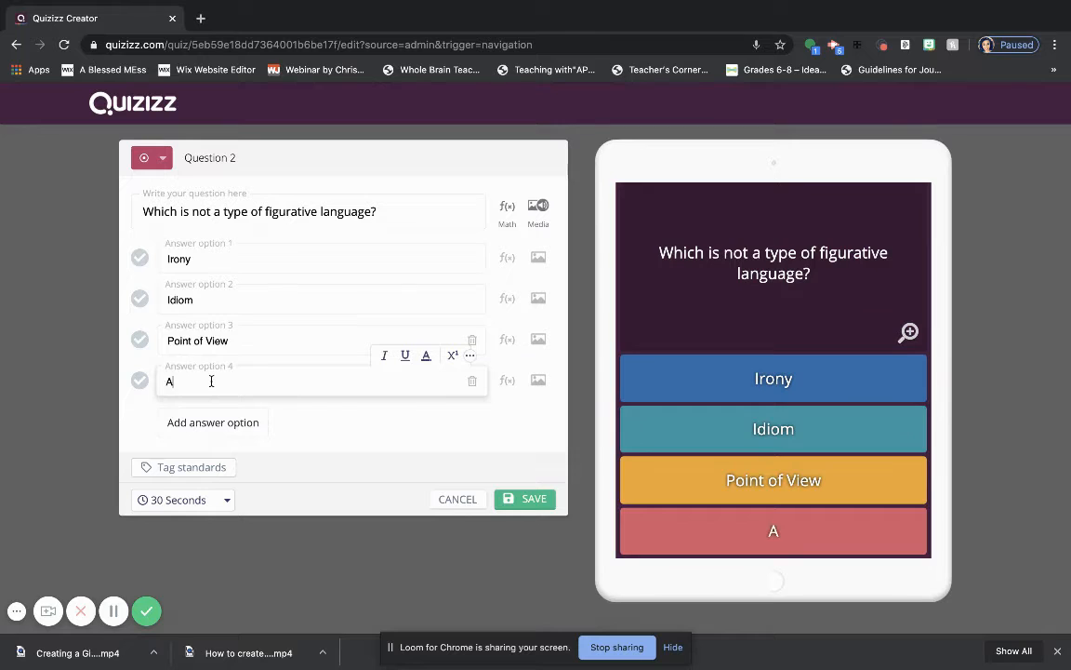
type("llusion")
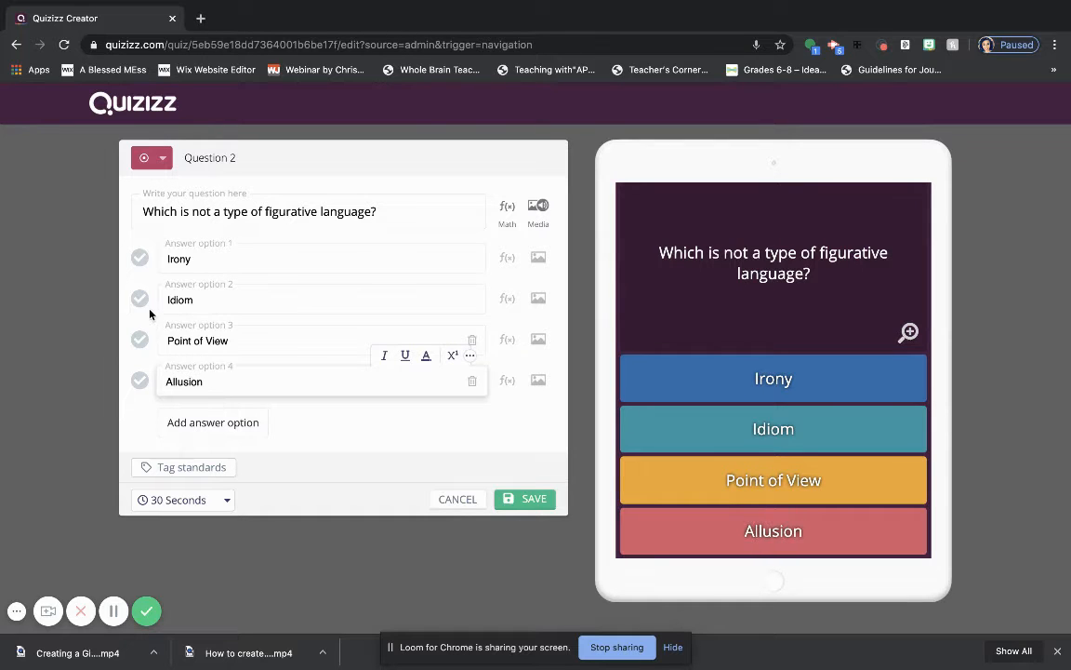
Step: Mark Point of View as the correct answer and save the question with a time limit of 60 Seconds
left_click(139, 339)
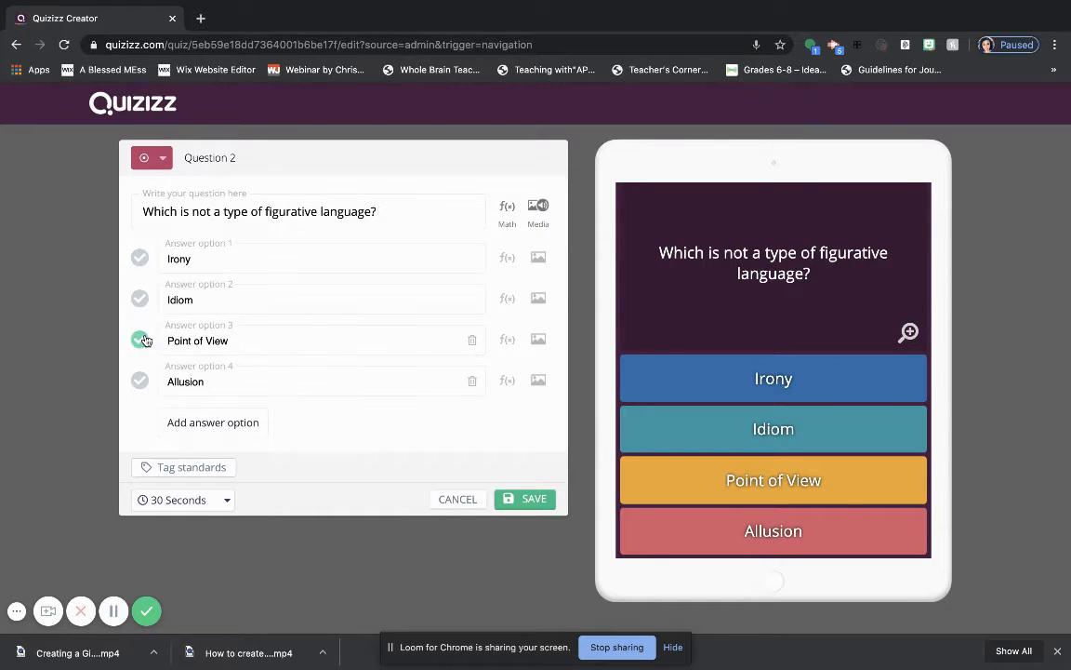
left_click(213, 501)
left_click(201, 398)
left_click(543, 502)
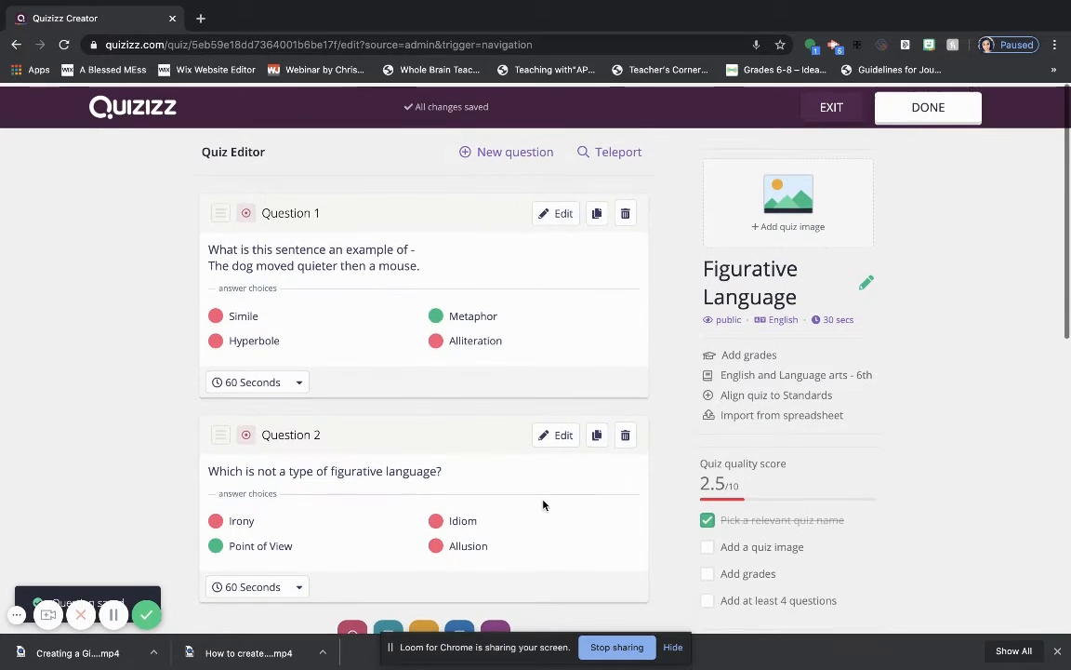
Step: Finish the quiz and save its details with the grade range set from 6th to 6th
scroll(545, 505, "down", 3)
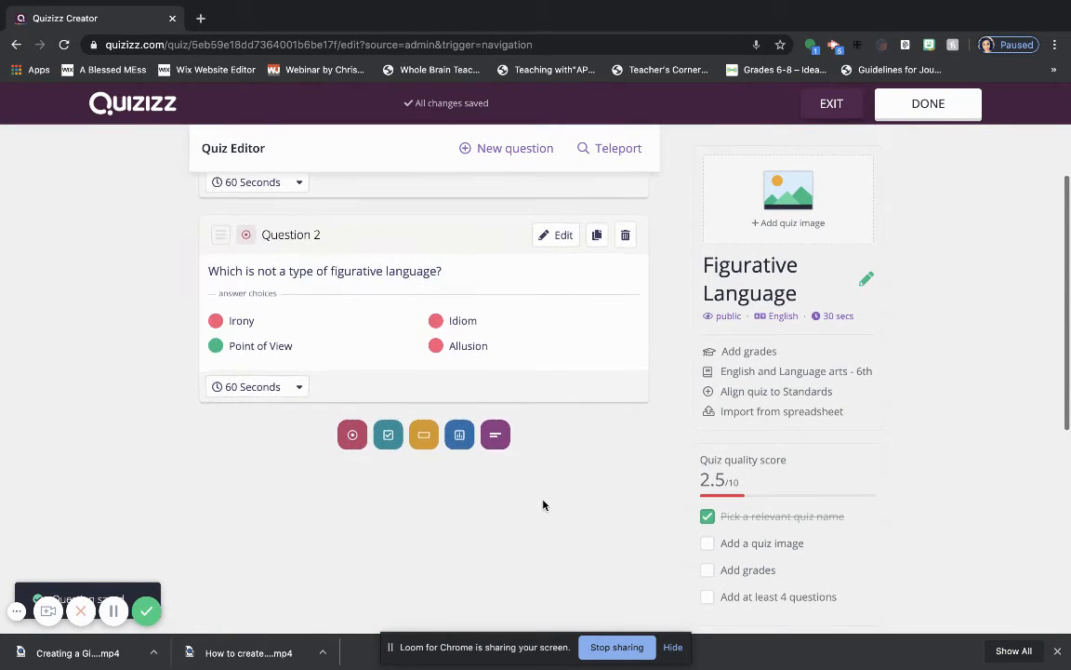
scroll(544, 505, "down", 2)
scroll(544, 505, "up", 5)
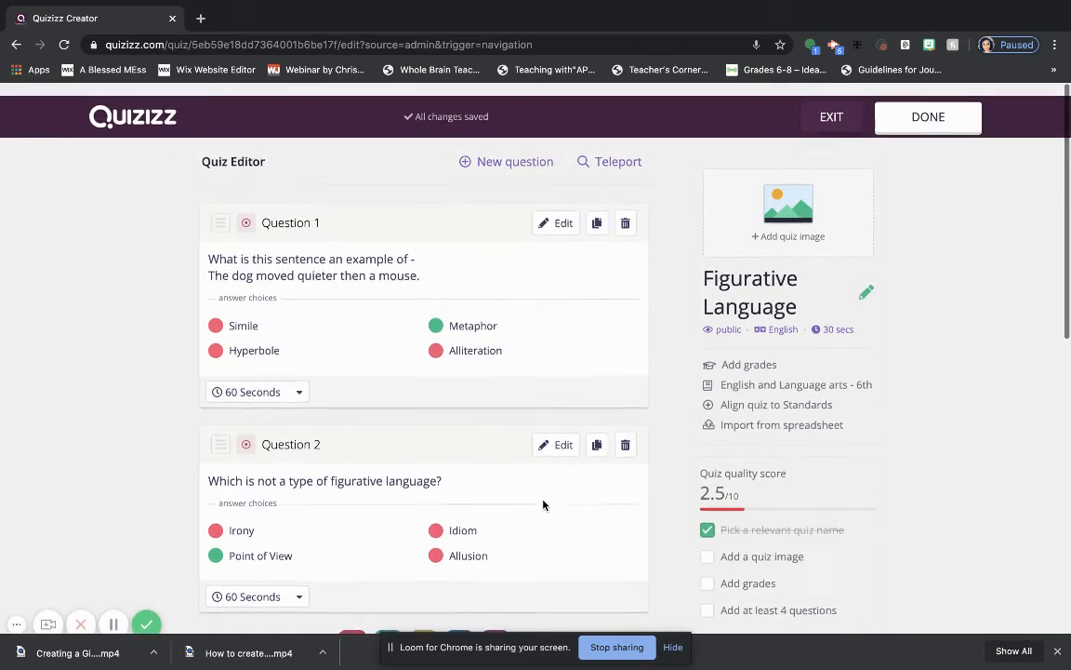
left_click(928, 106)
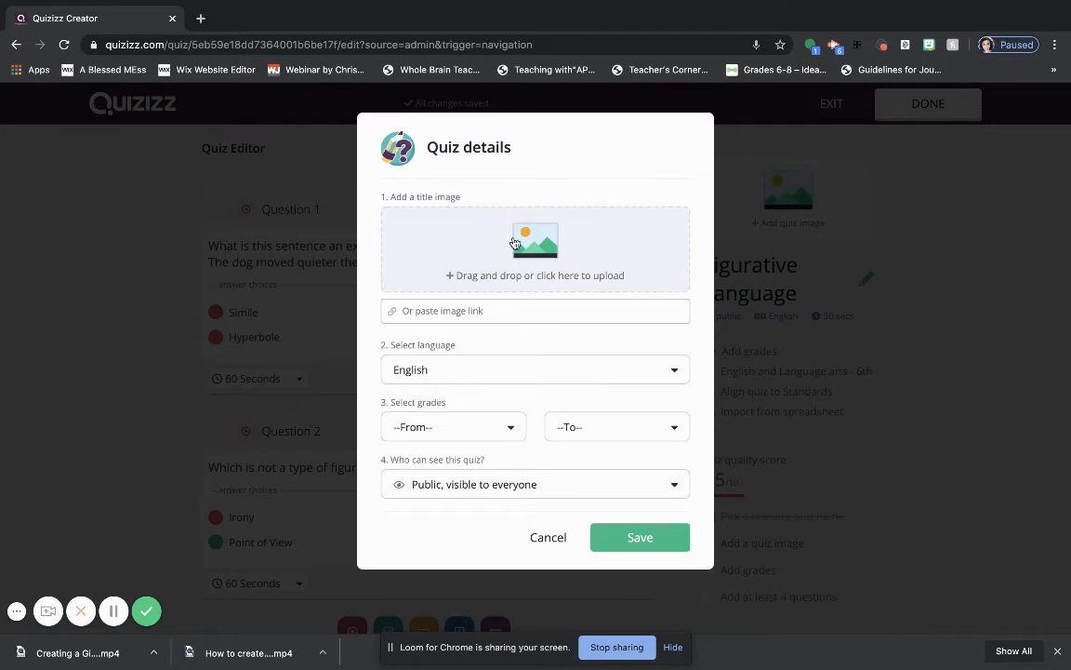
left_click(475, 428)
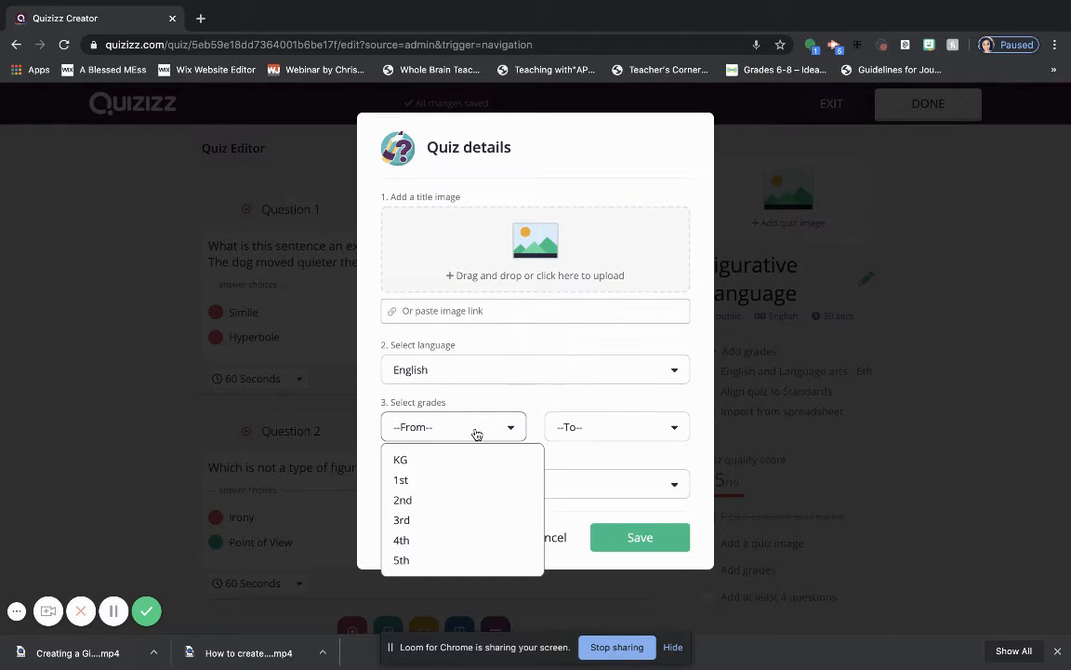
scroll(416, 555, "down", 1)
left_click(417, 549)
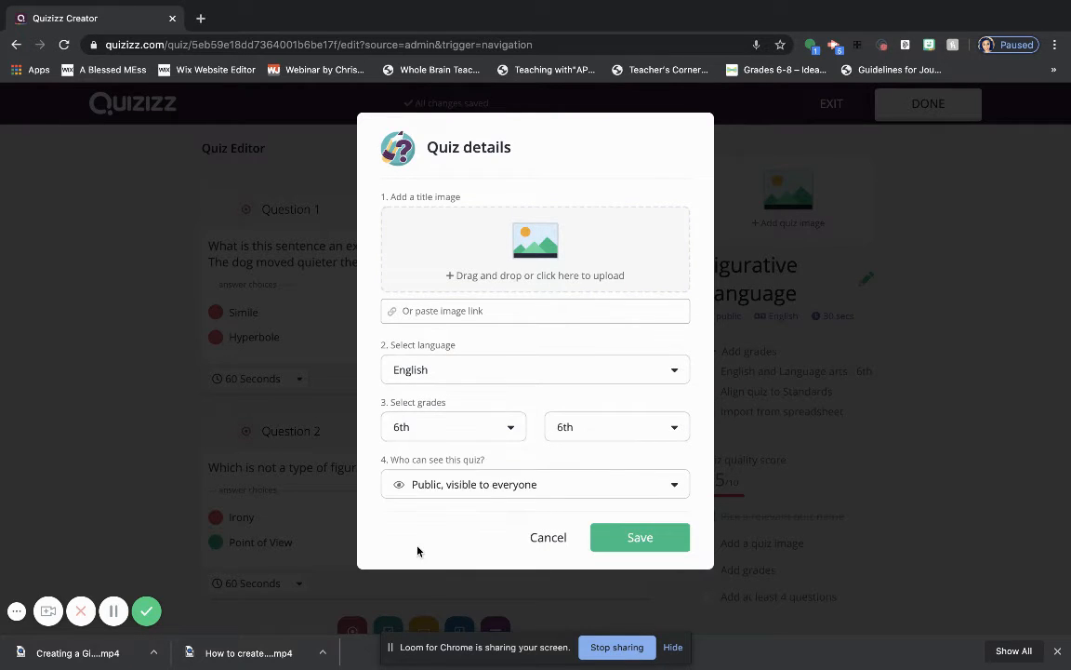
left_click(640, 486)
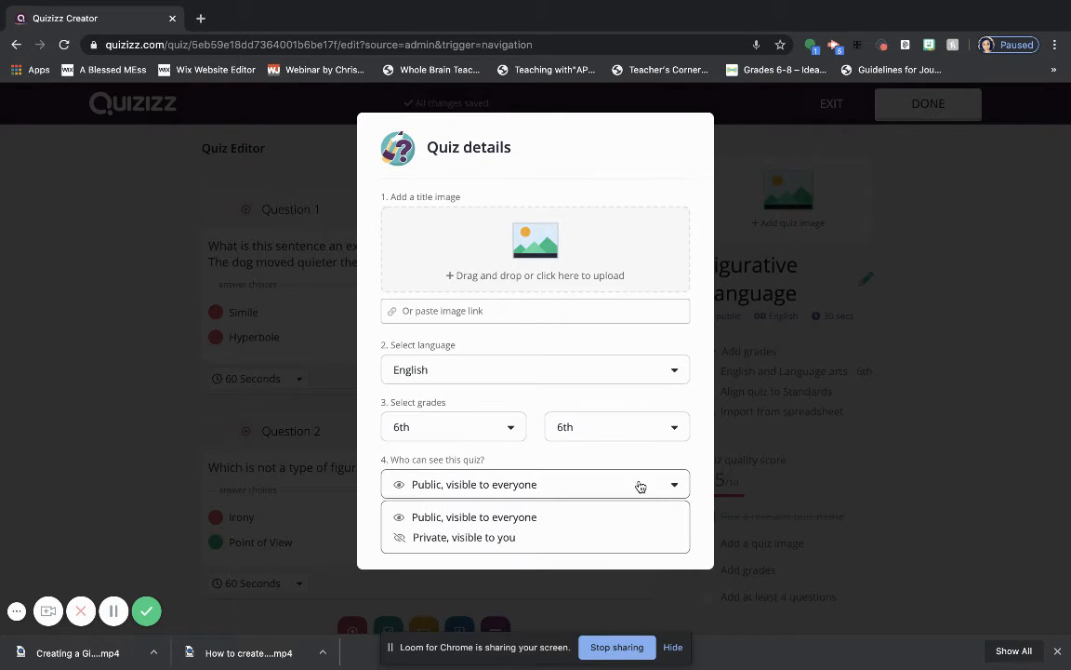
left_click(599, 405)
left_click(637, 538)
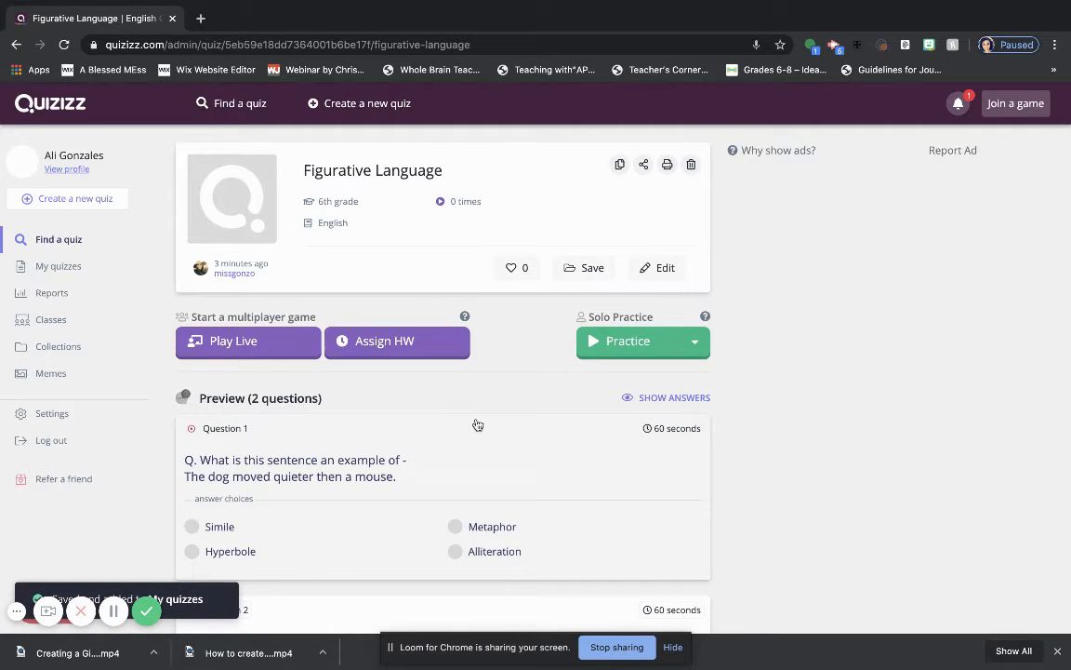
Step: Open the quiz's solo practice page, try switching Memes and Power-ups off and back on, and leave without playing
left_click(694, 341)
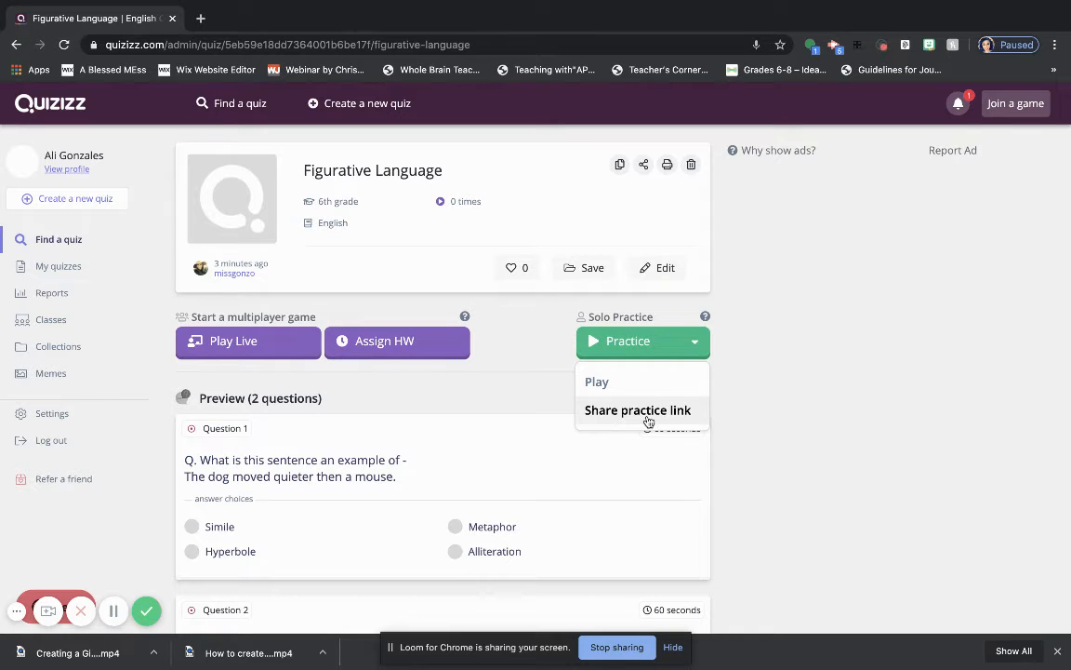
left_click(632, 378)
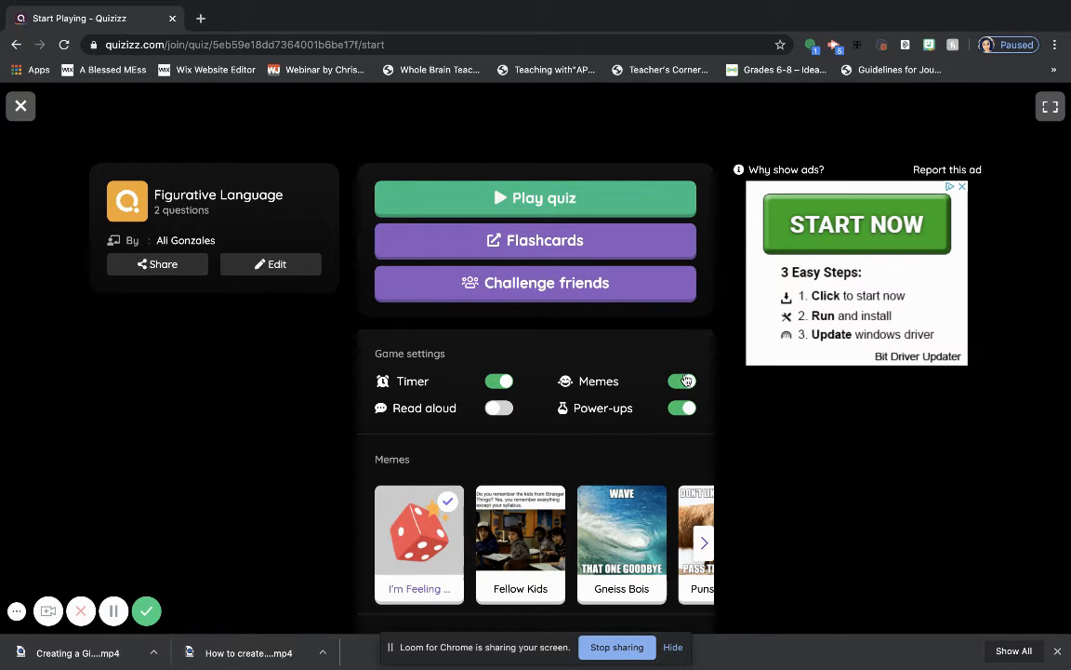
left_click(683, 380)
left_click(683, 381)
scroll(597, 528, "right", 4)
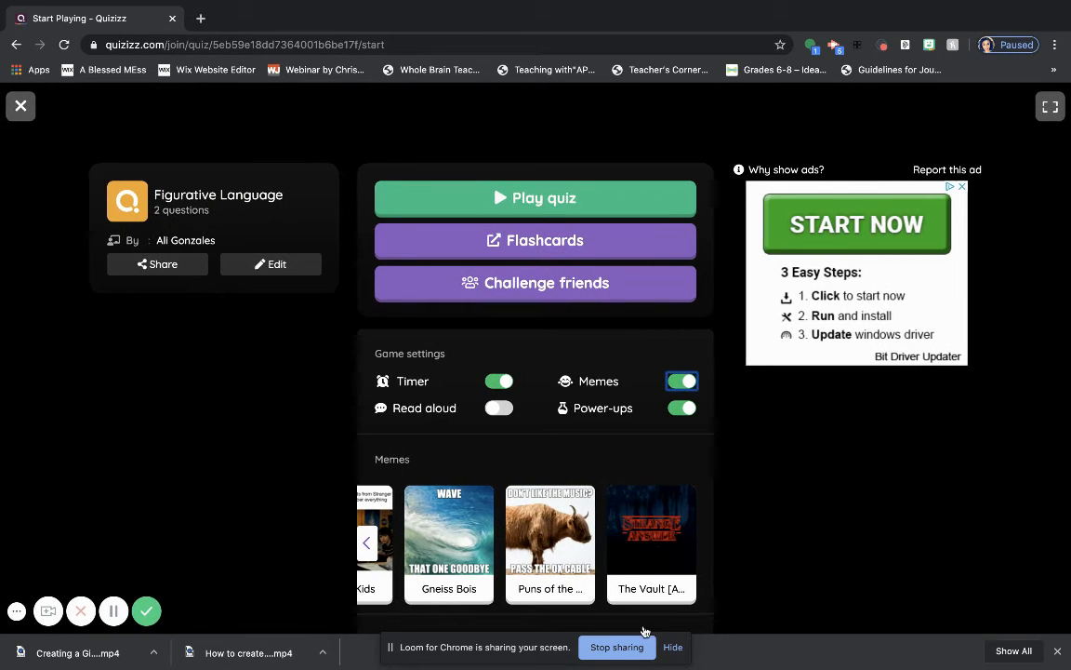
left_click(678, 409)
left_click(678, 410)
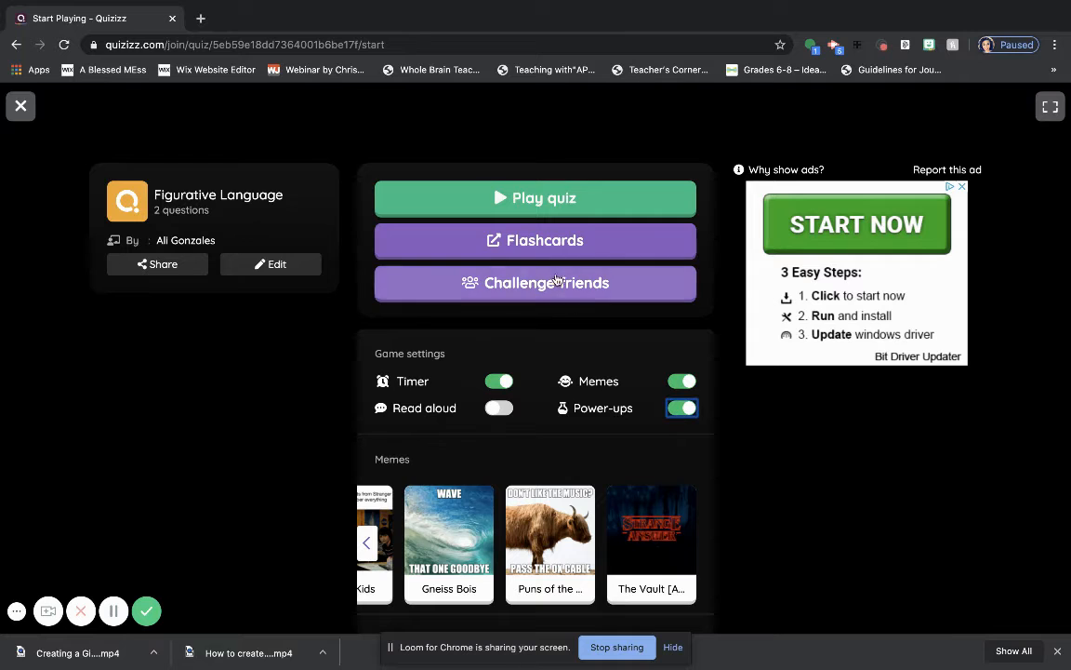
left_click(20, 105)
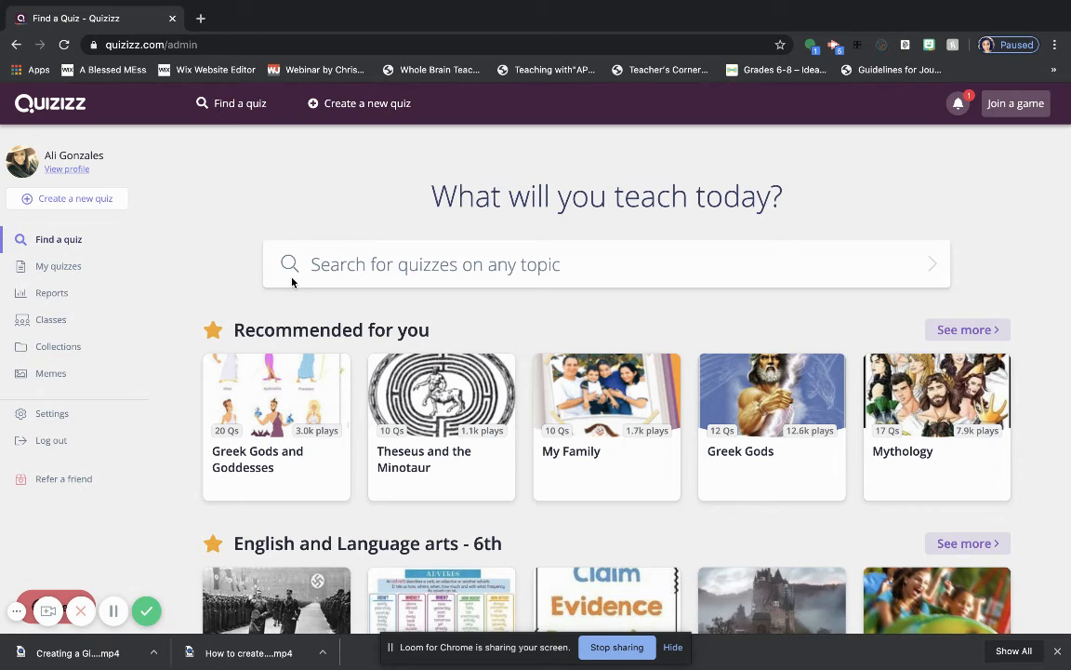
Step: View the reports of past quizzes and the list of own quizzes
left_click(51, 288)
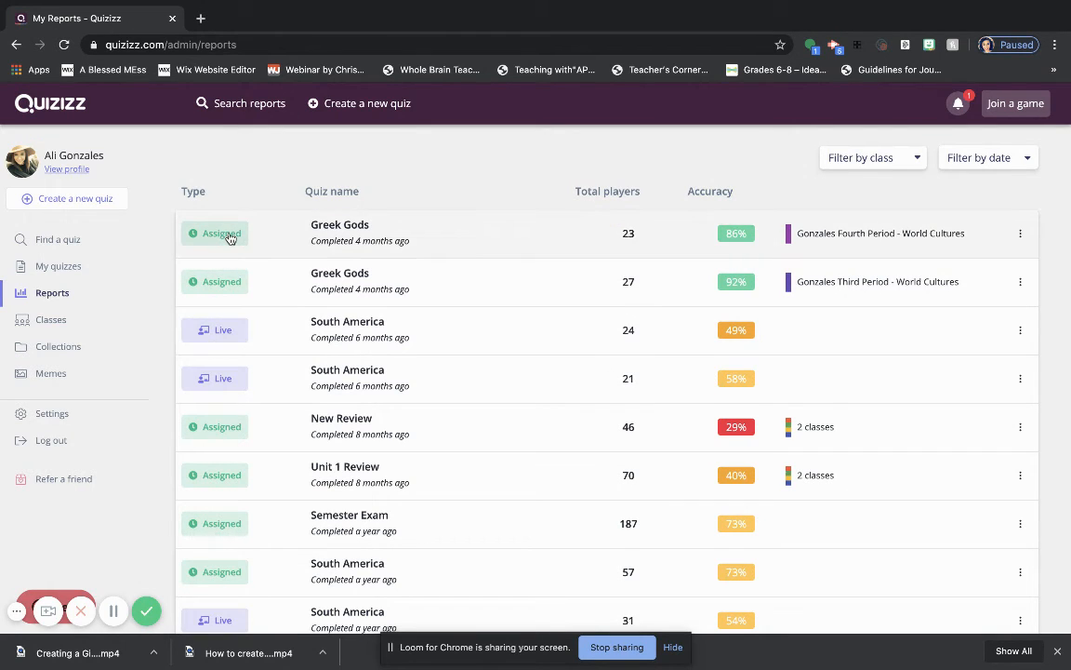
left_click(84, 268)
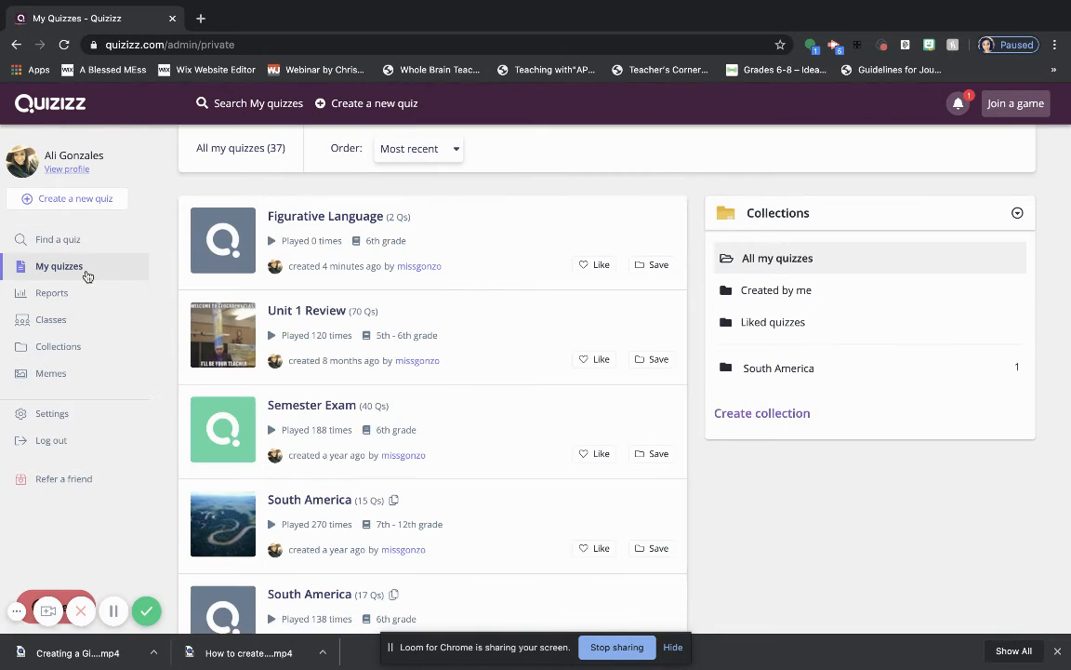
Step: Browse the suggested public quizzes and open the Adverbs quiz under 6th-grade English and Language arts to preview its questions
left_click(80, 243)
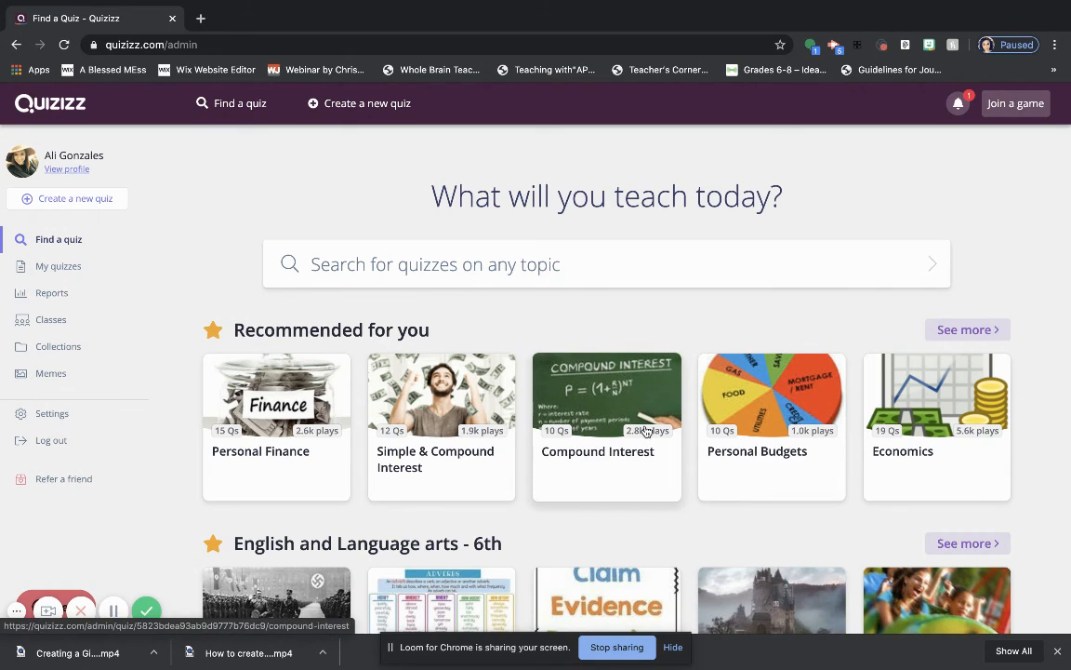
scroll(647, 430, "down", 1)
scroll(646, 430, "down", 1)
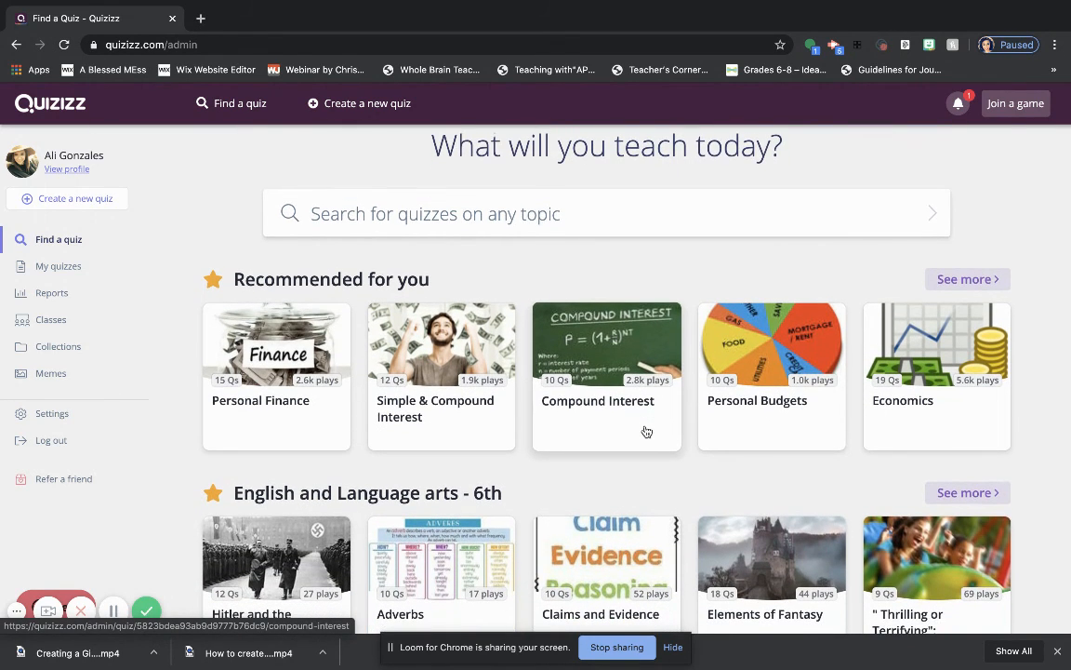
scroll(646, 431, "down", 2)
scroll(647, 431, "down", 1)
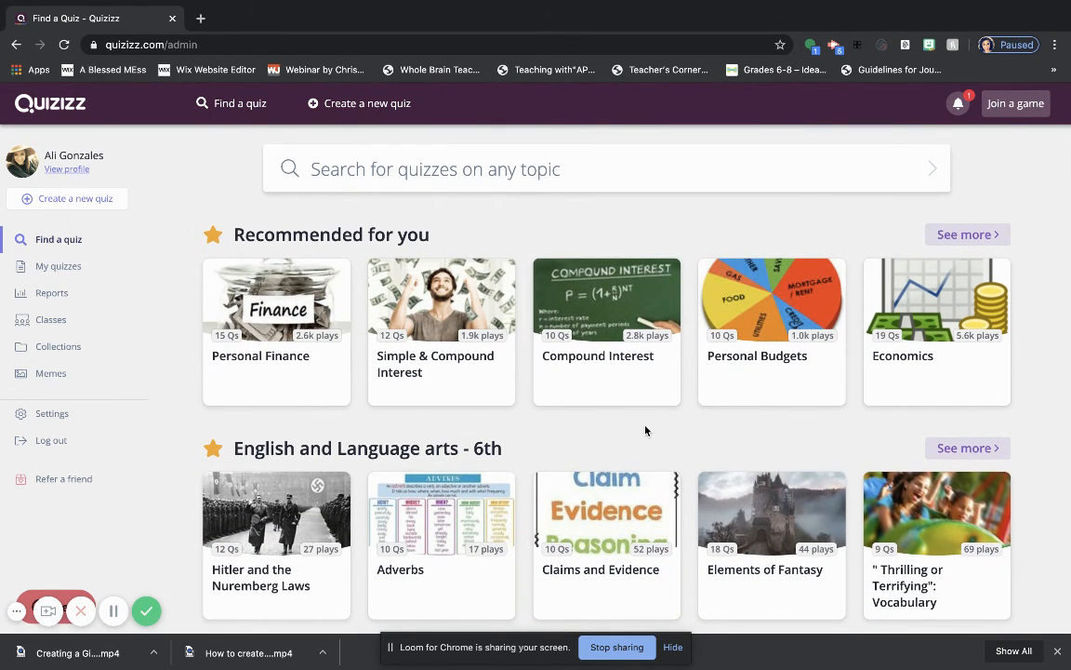
scroll(646, 430, "down", 2)
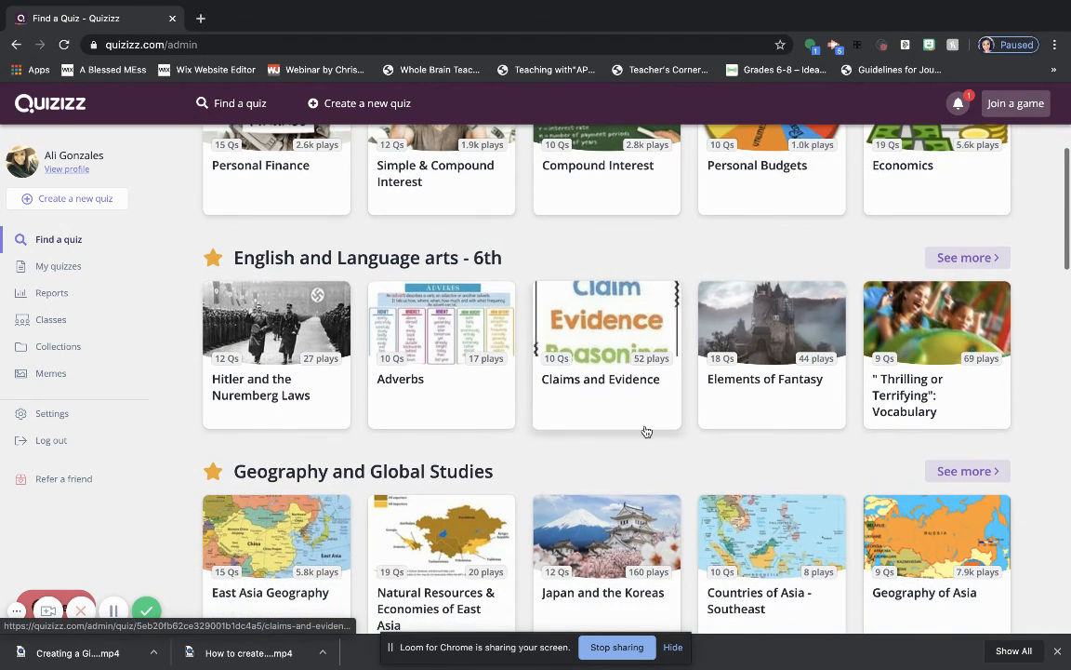
left_click(423, 359)
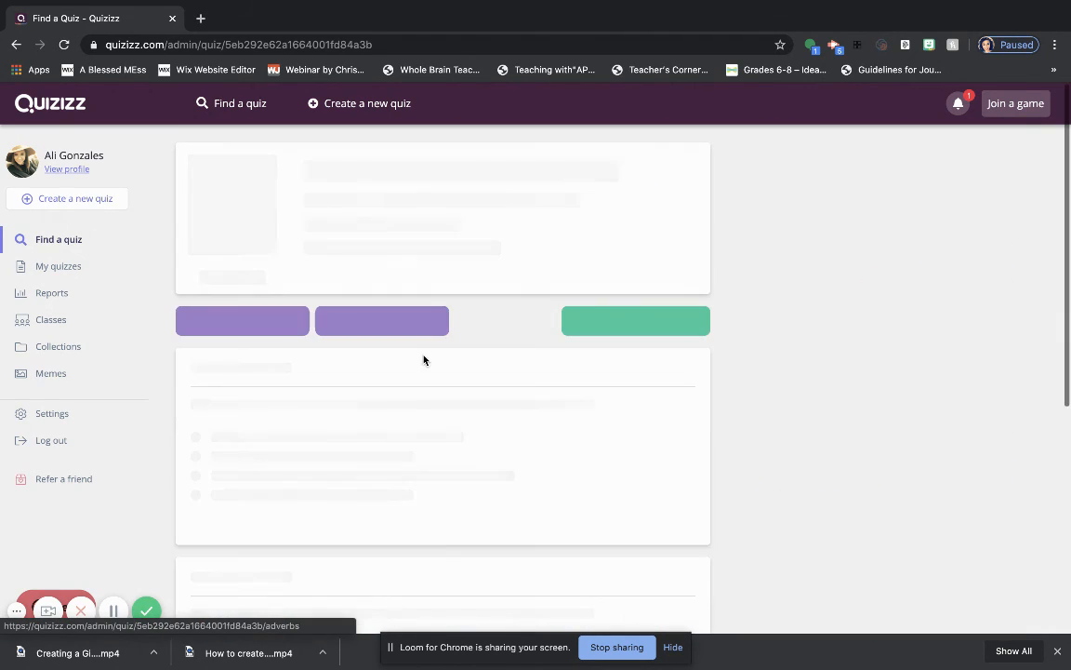
scroll(423, 360, "down", 3)
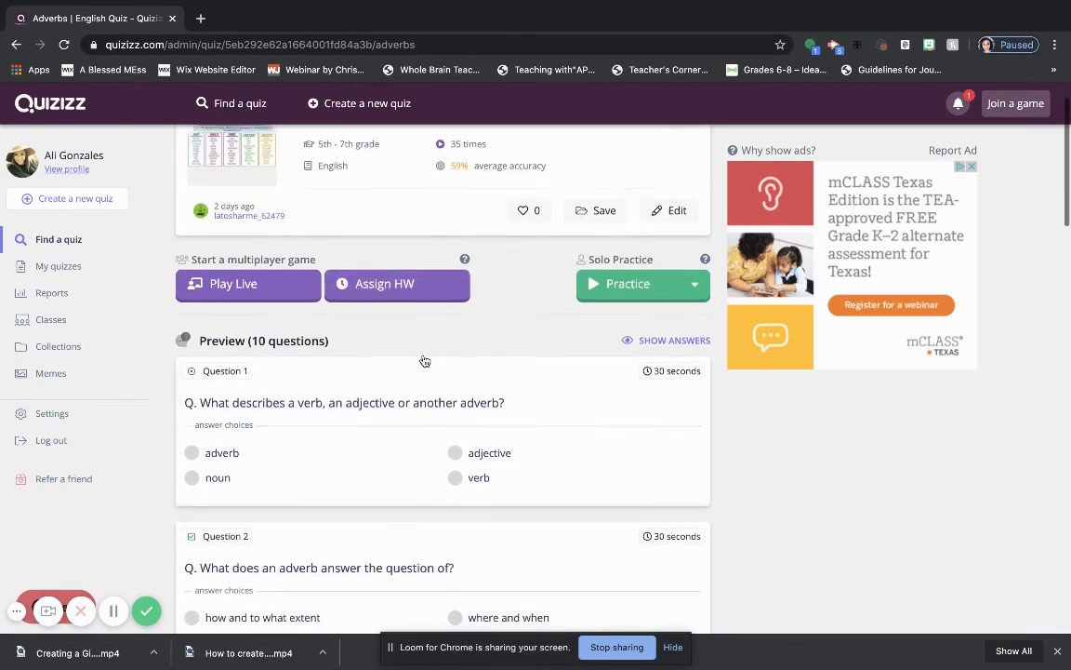
Step: Review the Adverbs quiz's overview and read through its previewed questions and answer choices
scroll(424, 361, "down", 3)
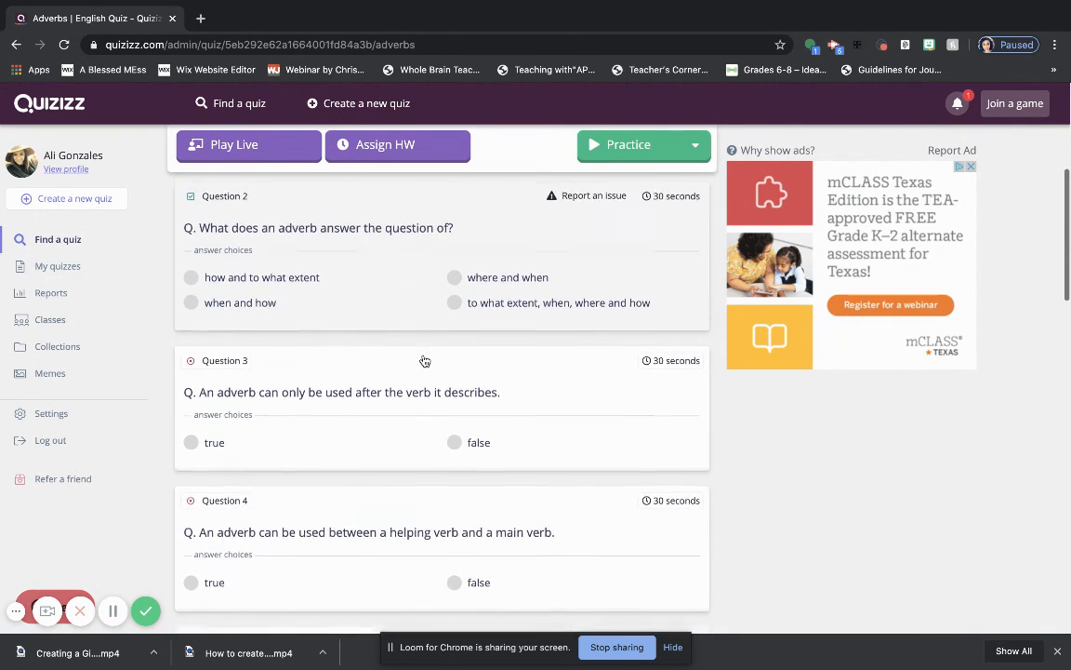
scroll(424, 361, "up", 4)
scroll(424, 360, "up", 1)
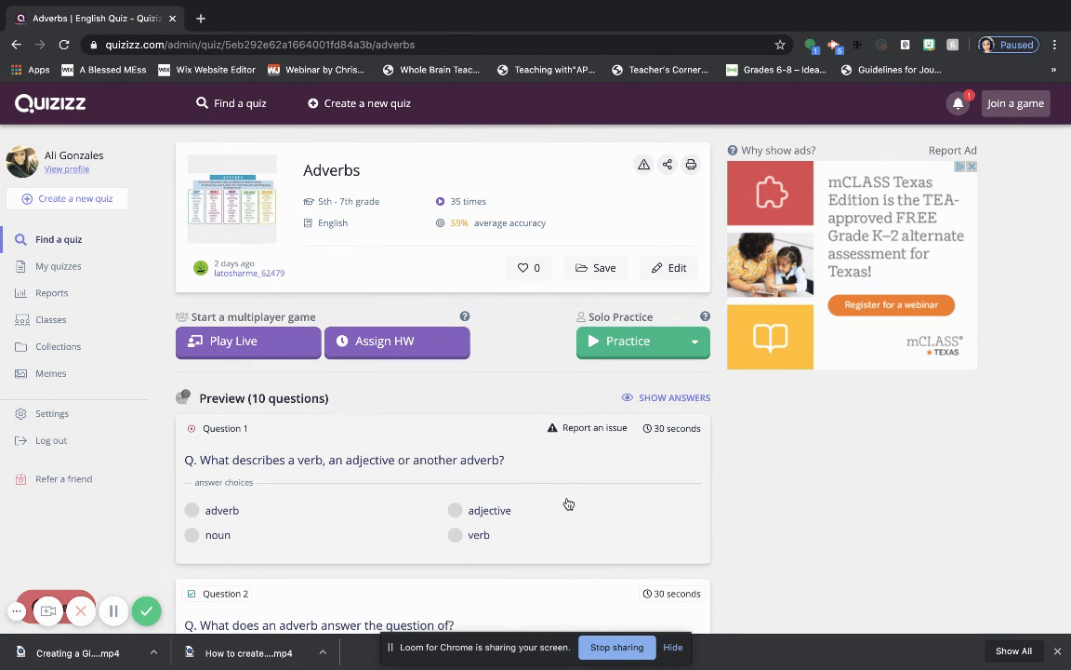
scroll(553, 527, "down", 1)
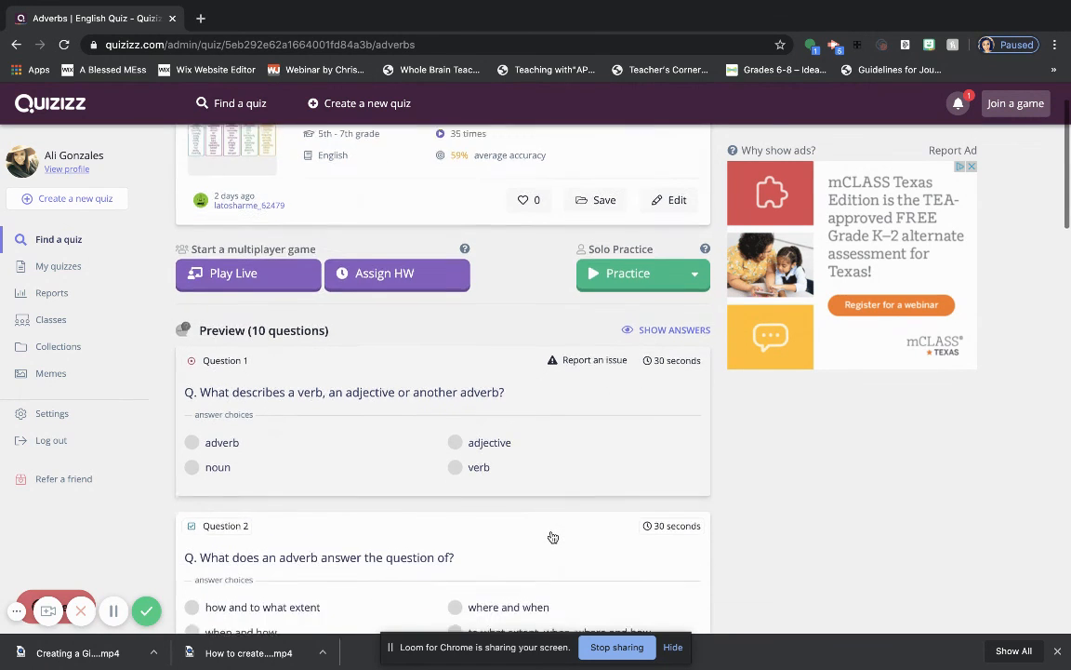
scroll(553, 536, "down", 3)
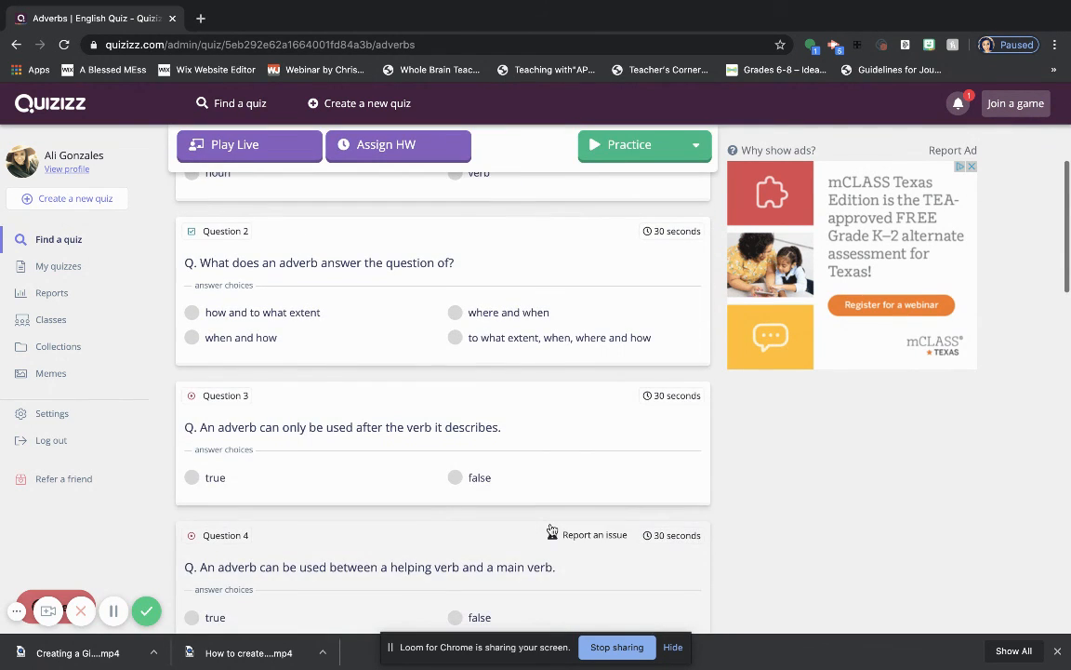
scroll(553, 530, "down", 1)
scroll(552, 529, "down", 1)
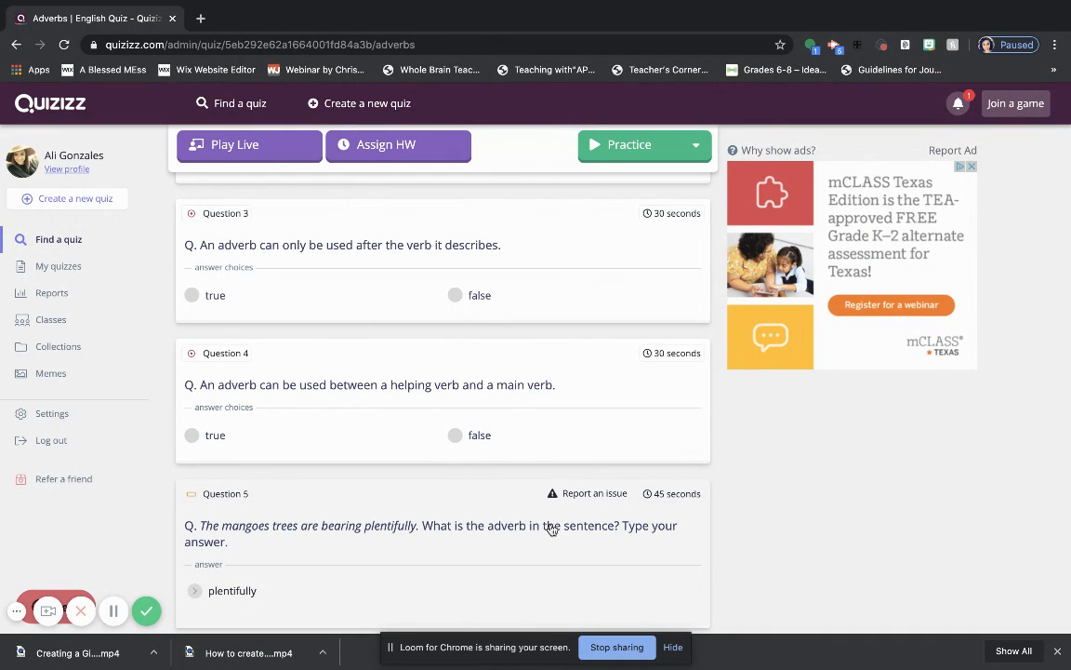
scroll(552, 528, "down", 4)
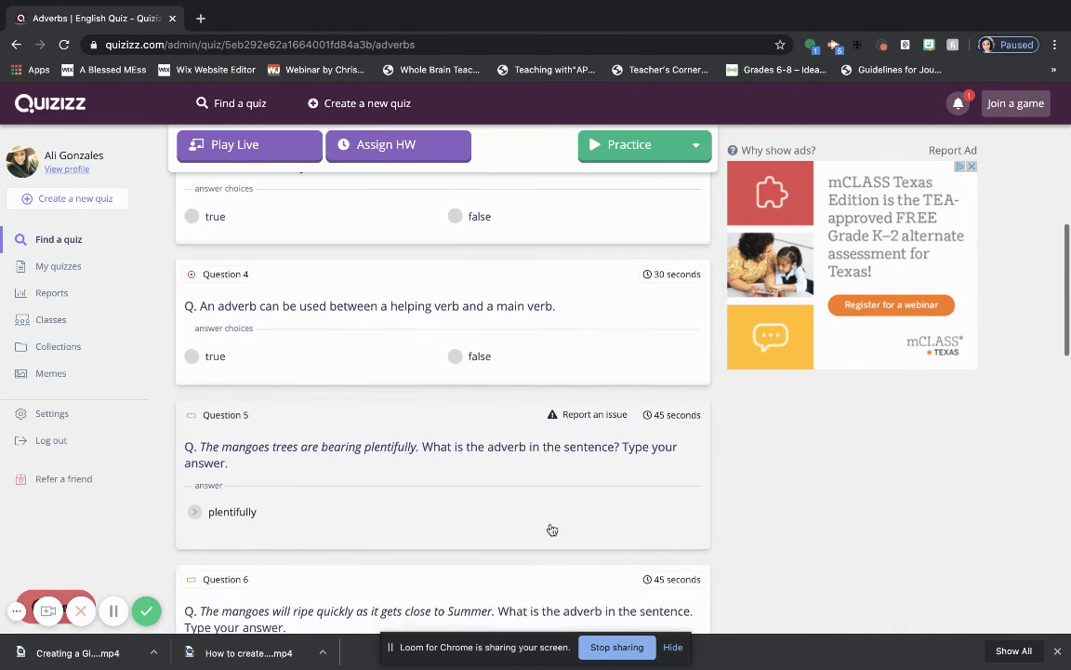